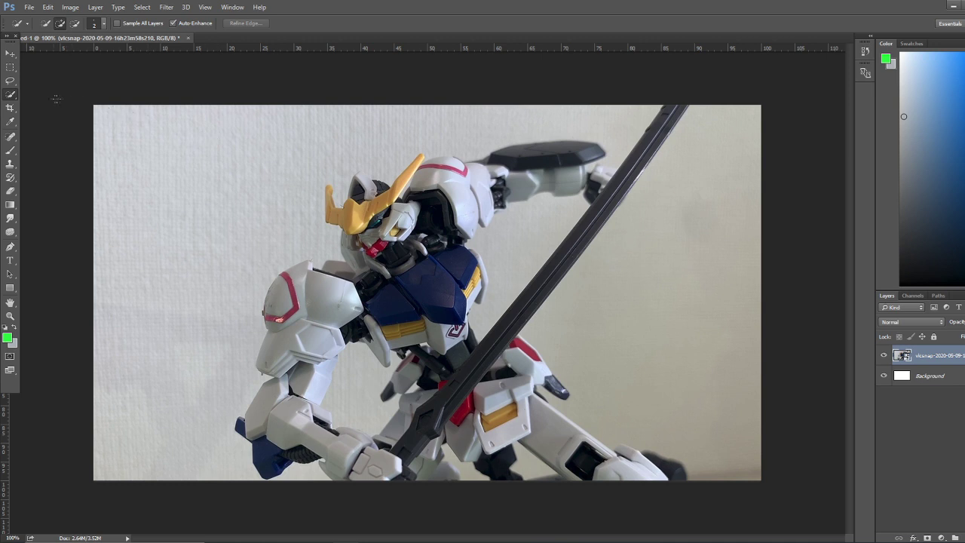
Switch to the Quick Selection Tool and set its brush size to 25.
left_click(8, 96)
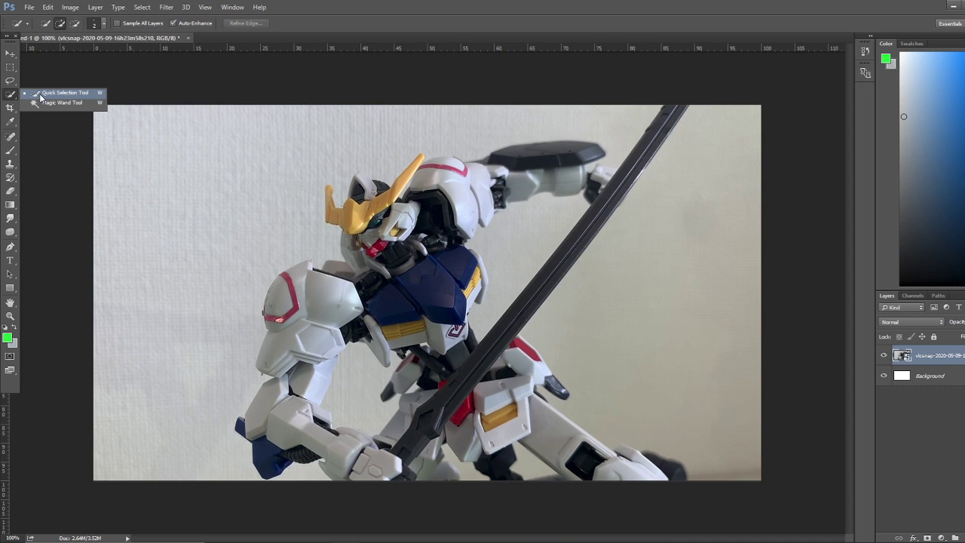
left_click(41, 94)
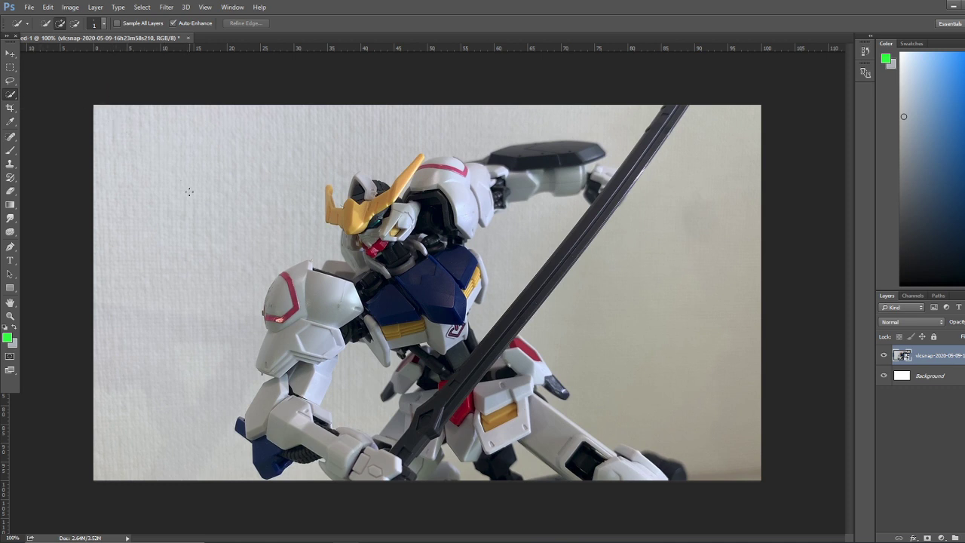
key("bracketright")
key("bracketright")
key("bracketright")
key("bracketright")
key("bracketright")
key("bracketright")
key("bracketright")
key("bracketright")
key("bracketright")
key("bracketright")
key("bracketleft")
key("bracketleft")
key("bracketleft")
key("bracketleft")
key("bracketleft")
key("bracketleft")
key("bracketleft")
key("bracketleft")
key("bracketleft")
Brush a selection over the shoulder, head, horn, hips, legs, foot and sword blade.
mouse_move(310, 266)
left_mouse_down()
mouse_move(288, 274)
mouse_move(276, 329)
mouse_move(290, 358)
mouse_move(275, 399)
mouse_move(279, 463)
mouse_move(271, 429)
mouse_move(396, 461)
mouse_move(320, 422)
mouse_move(391, 393)
left_mouse_up()
mouse_move(350, 272)
left_mouse_down()
mouse_move(360, 281)
mouse_move(349, 239)
mouse_move(385, 227)
mouse_move(353, 202)
mouse_move(362, 177)
mouse_move(373, 188)
mouse_move(464, 166)
mouse_move(502, 177)
mouse_move(577, 155)
mouse_move(490, 197)
mouse_move(460, 294)
mouse_move(467, 301)
mouse_move(479, 268)
mouse_move(569, 219)
left_mouse_up()
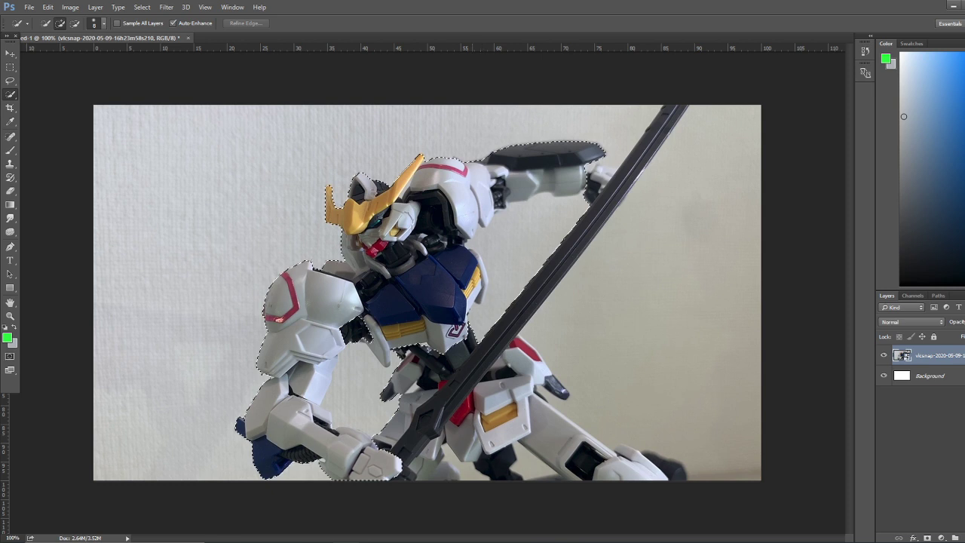
left_click_drag(460, 347, 407, 433)
mouse_move(437, 486)
left_mouse_down()
mouse_move(439, 423)
mouse_move(474, 442)
mouse_move(477, 335)
left_mouse_up()
mouse_move(475, 452)
left_mouse_down()
mouse_move(497, 456)
mouse_move(543, 423)
mouse_move(671, 464)
left_mouse_up()
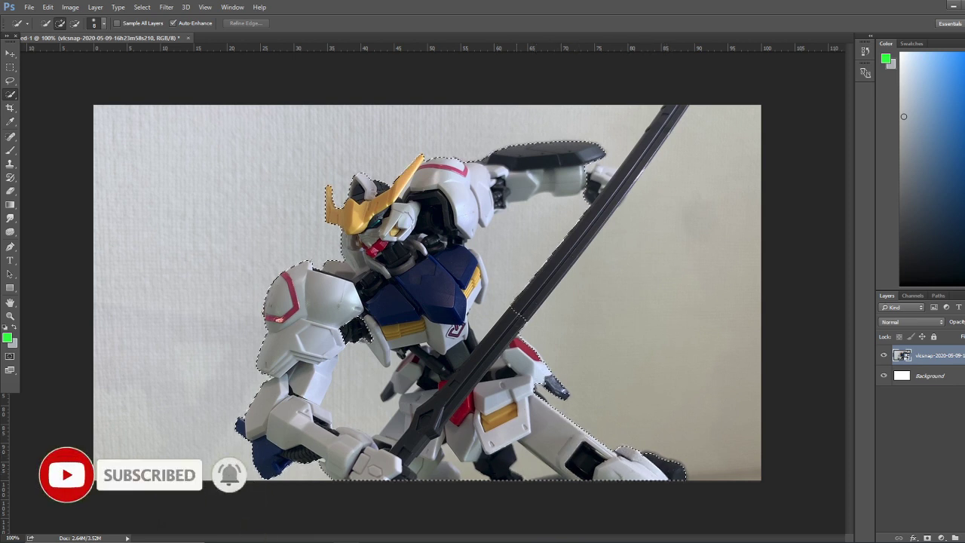
left_click_drag(663, 120, 595, 226)
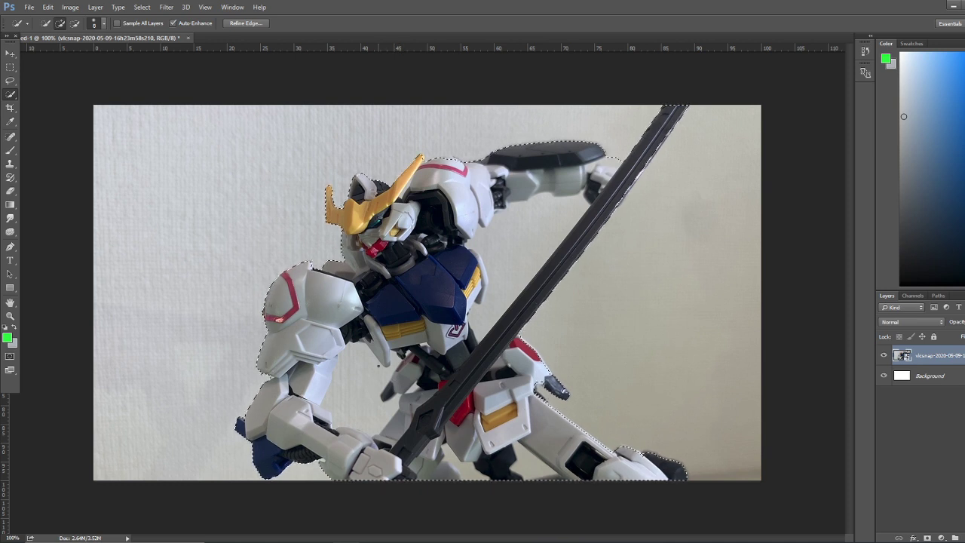
Shrink the brush to 10 and Alt-subtract stray background from the selection edges.
key("alt")
key("alt")
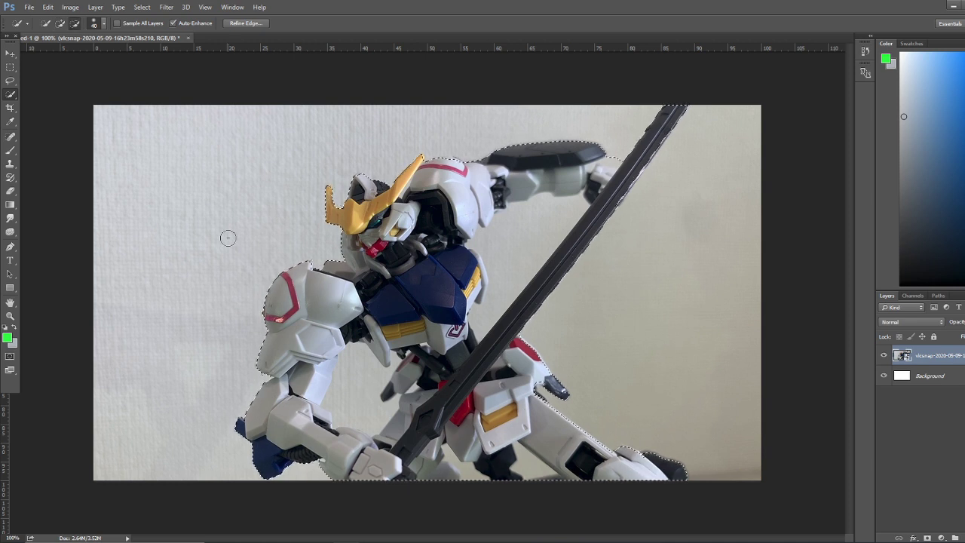
key("bracketleft")
key("bracketleft")
key("bracketleft")
key("alt")
key("alt")
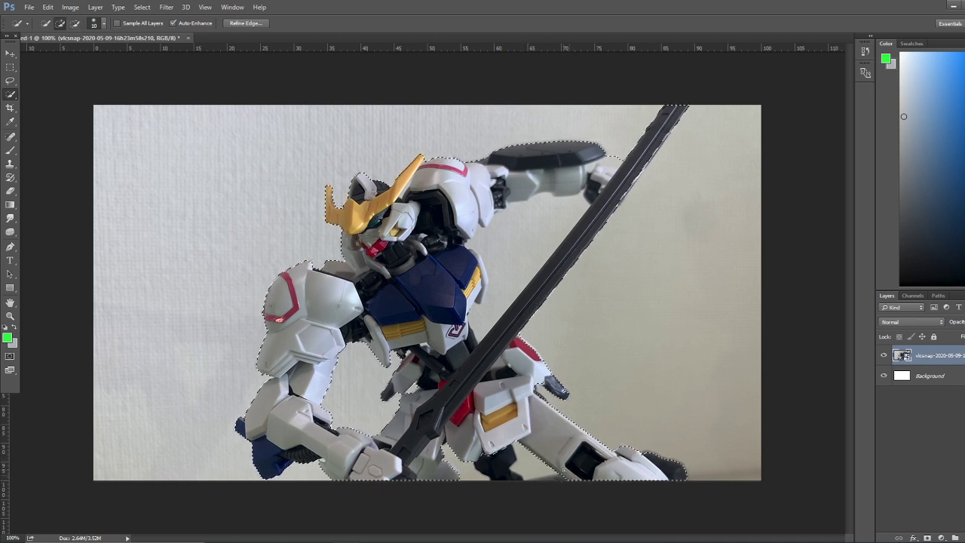
key("alt")
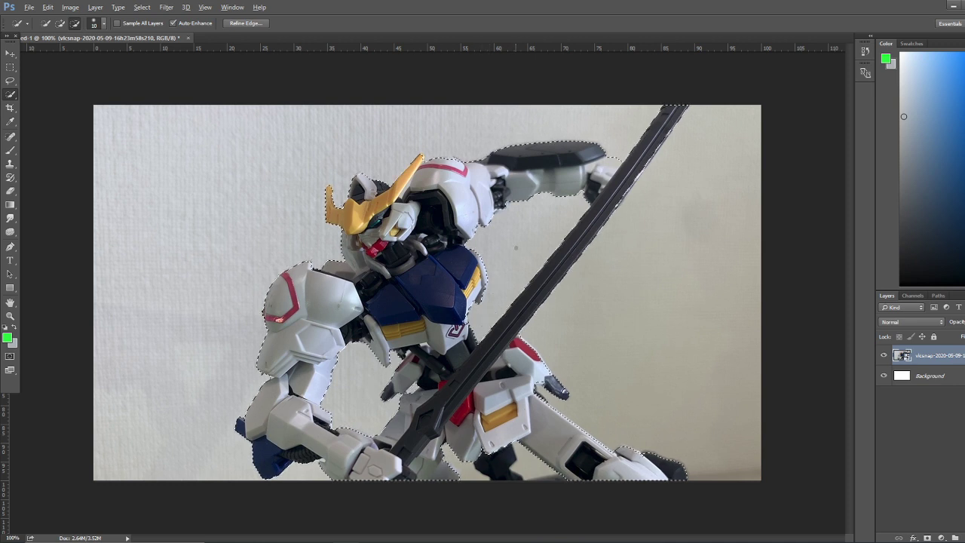
key("alt")
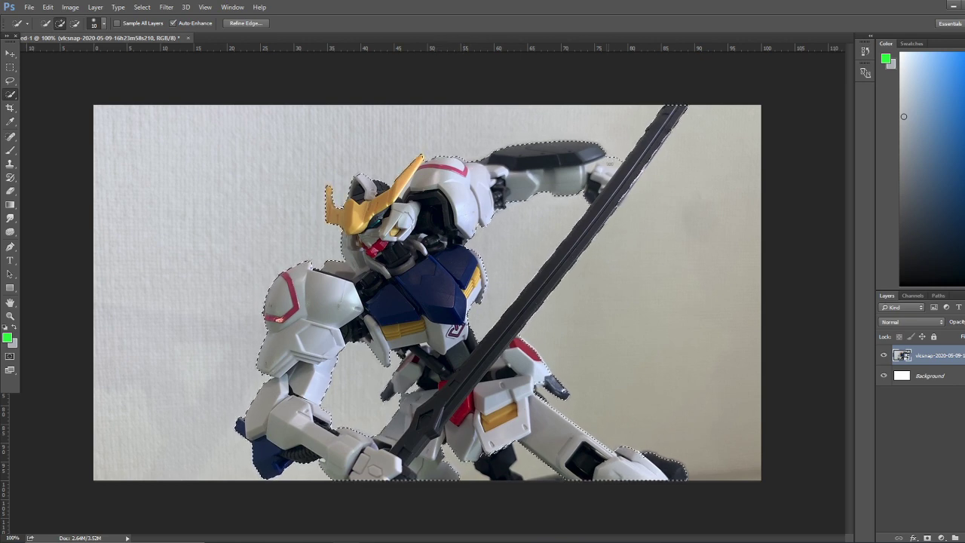
Refine the selection along the sword and body edges with alternating subtract and add strokes.
key("alt")
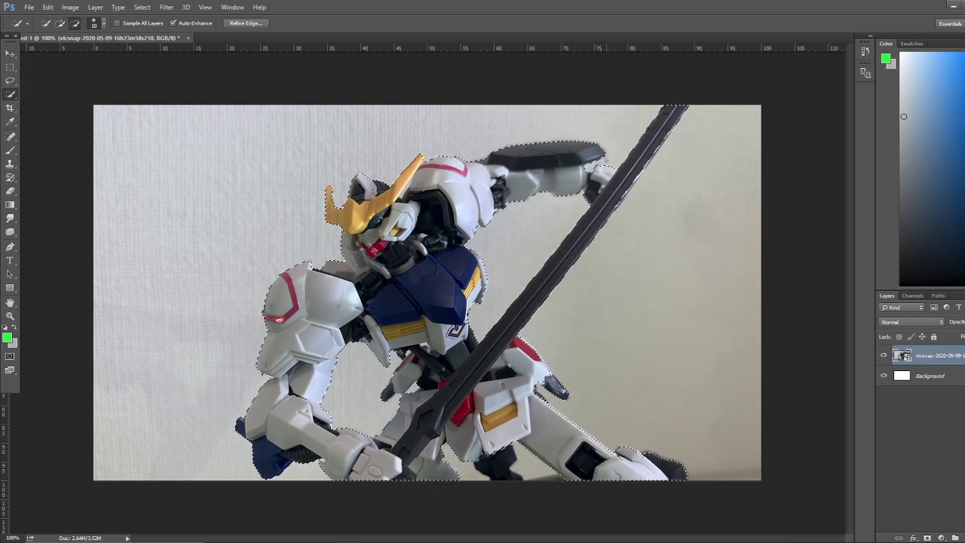
key("alt")
key("alt")
key("alt")
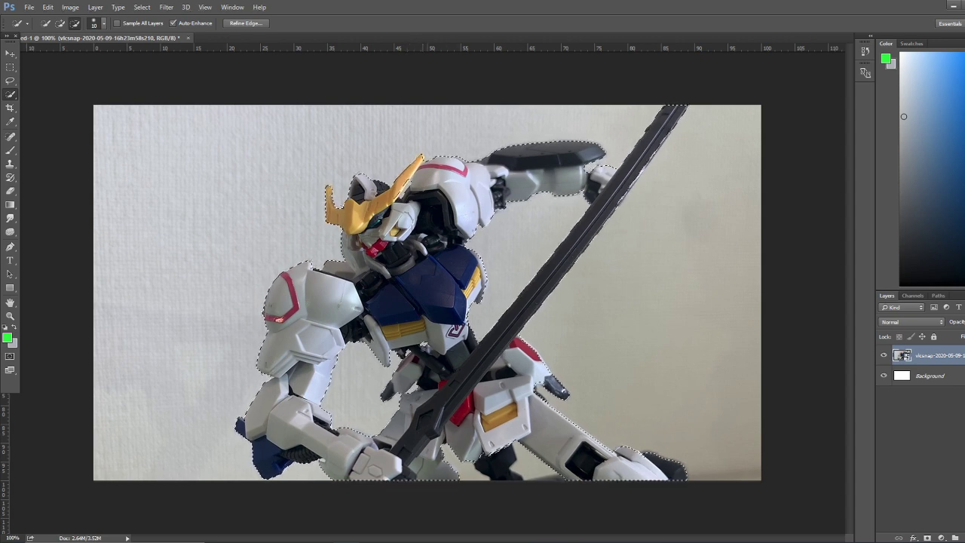
key("alt")
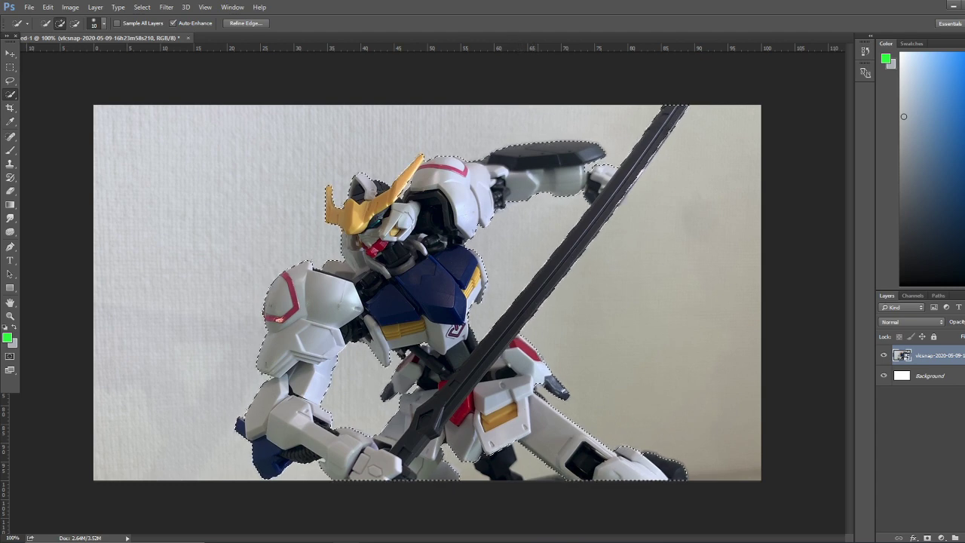
key("alt")
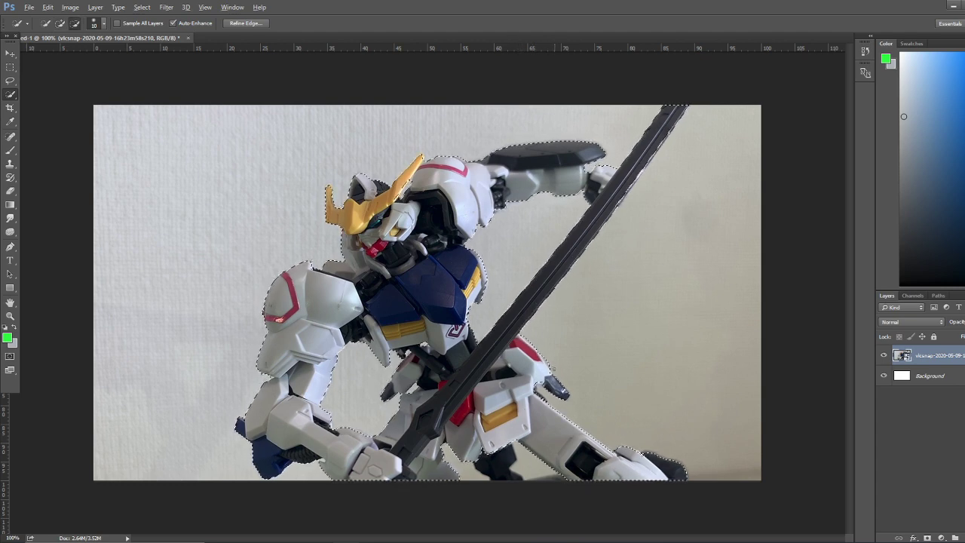
key("alt")
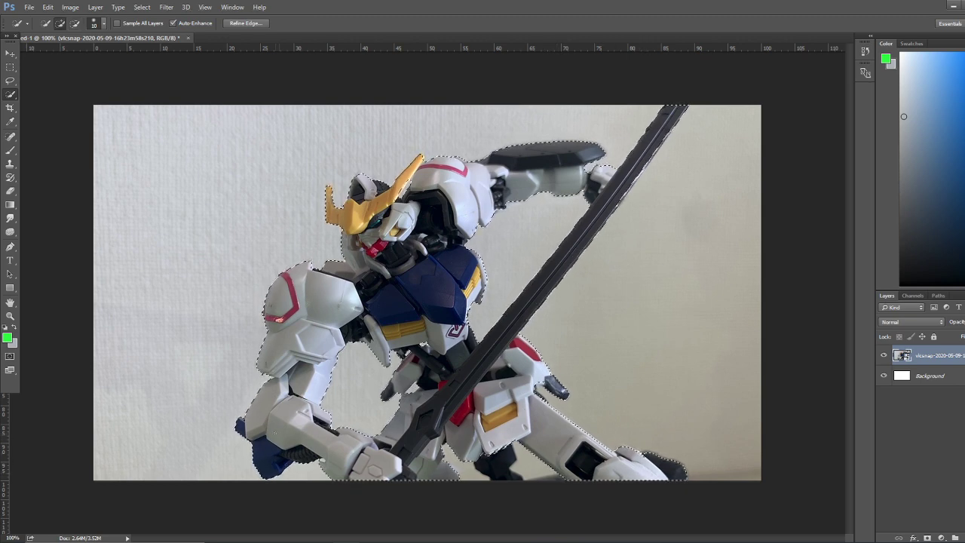
key("alt")
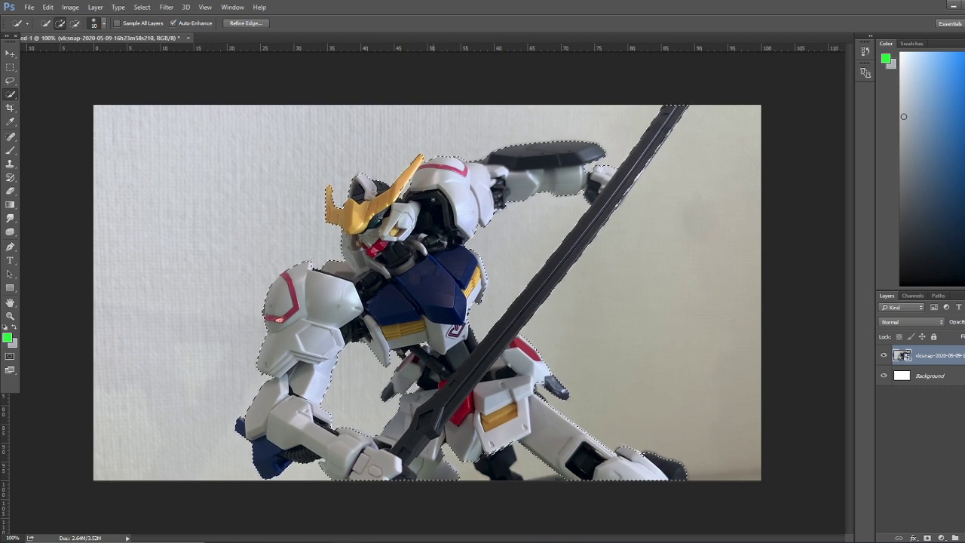
right_click(435, 202)
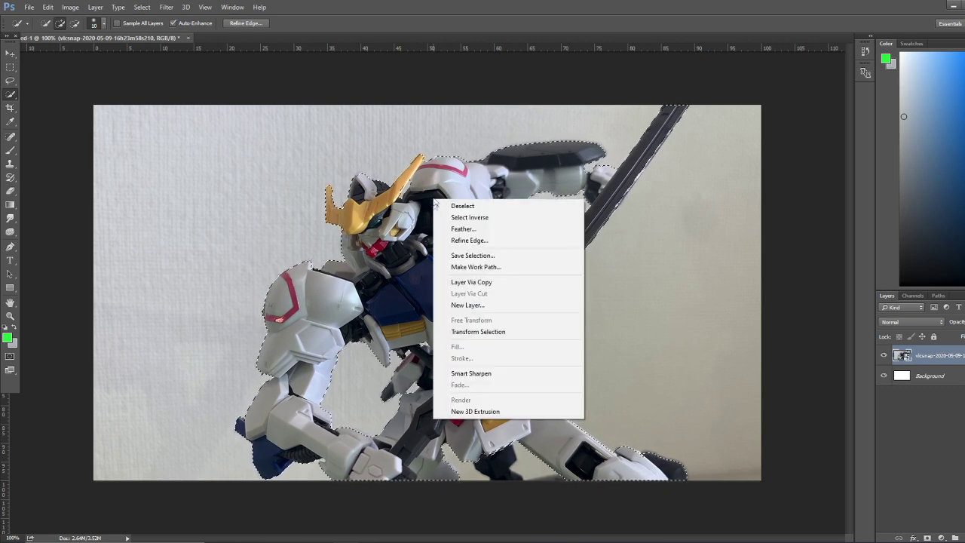
Copy the selected figure onto a new Layer 1 with Layer Via Copy.
left_click(469, 283)
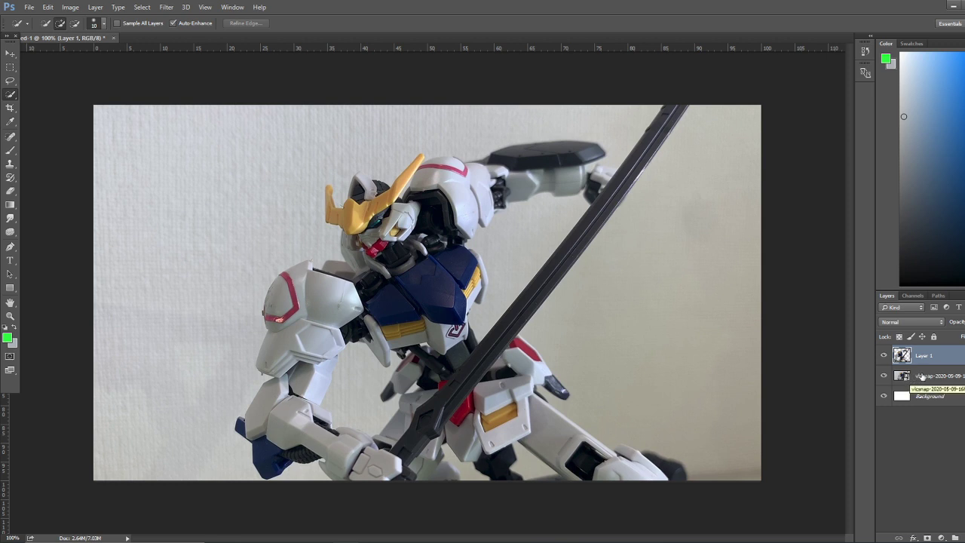
left_click(934, 377)
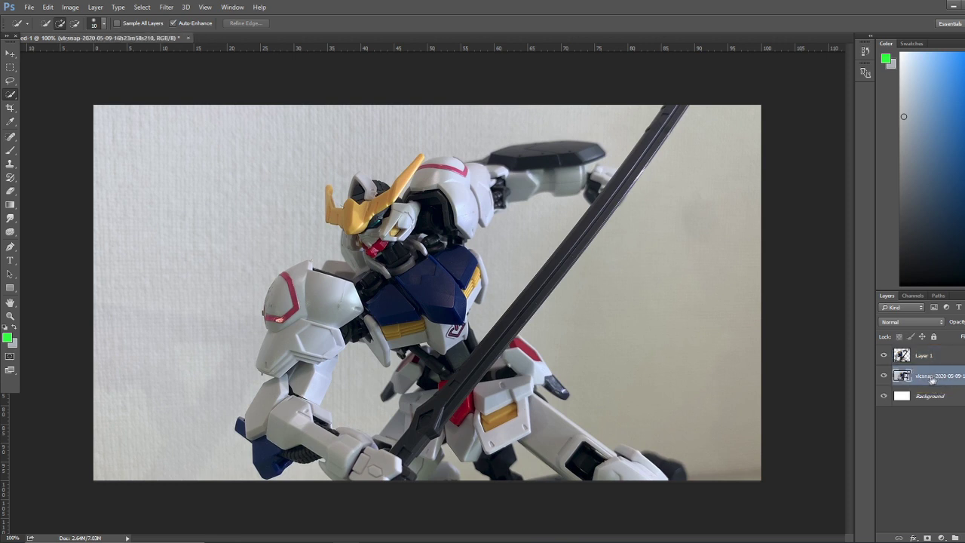
Add a Curves adjustment layer clipped to the original photo layer.
left_click(942, 537)
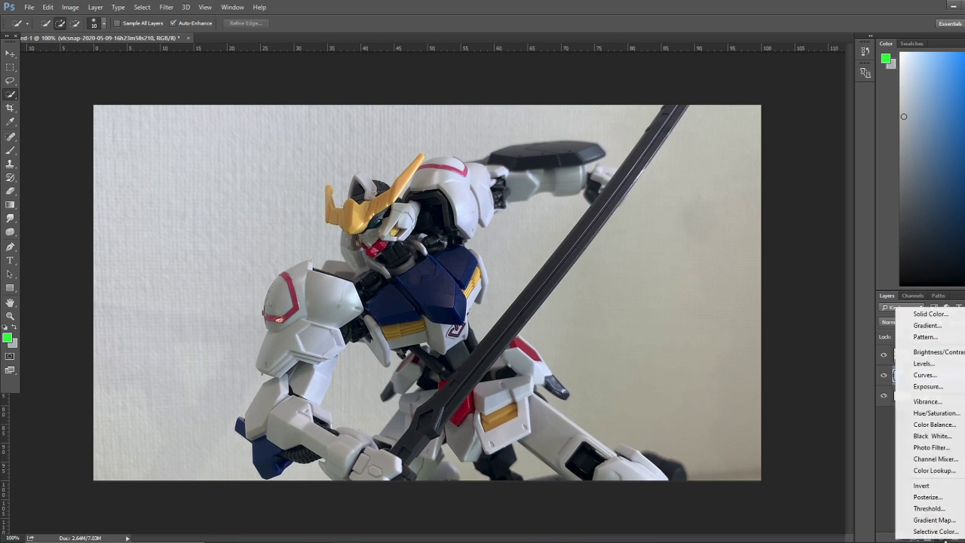
left_click(938, 376)
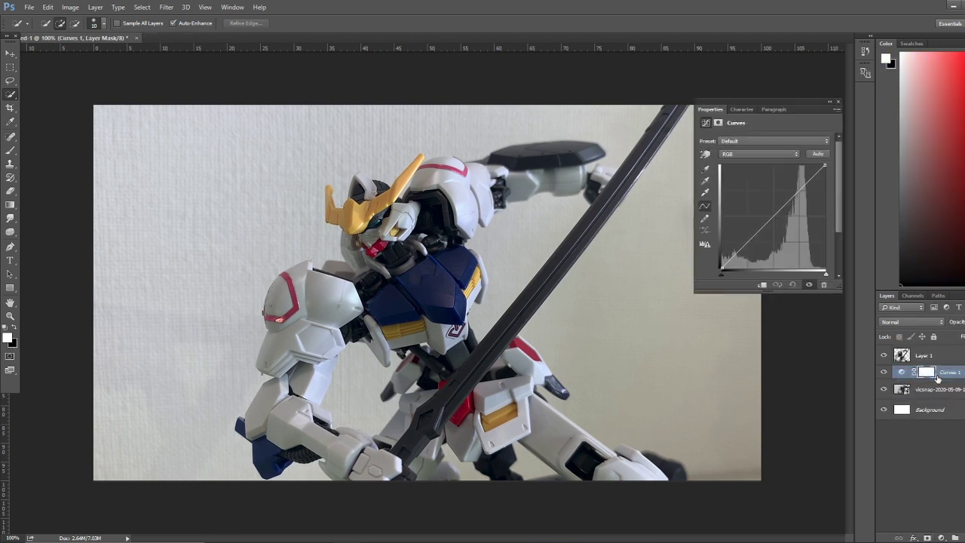
left_click(763, 286)
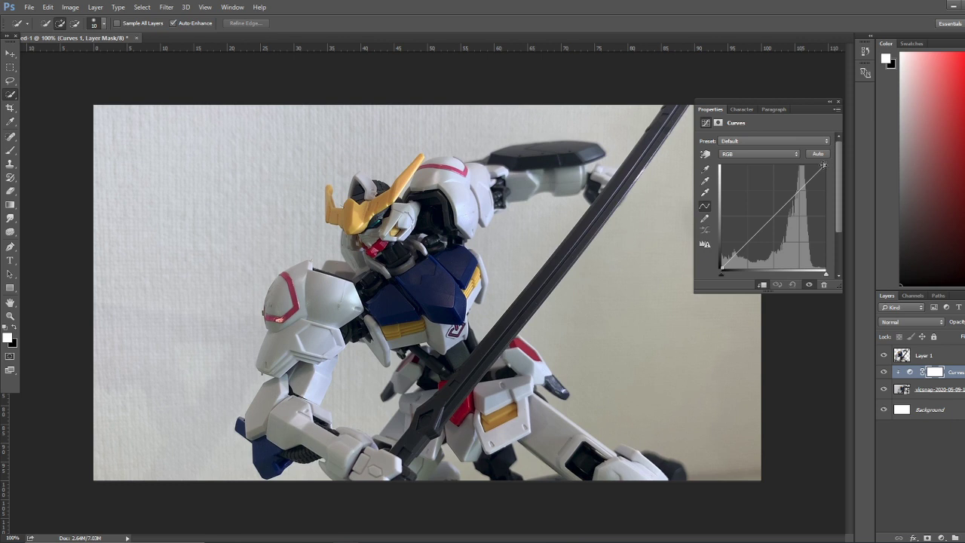
Move the curve's white point left and lift a shadow point to brighten the photo.
mouse_move(824, 165)
left_mouse_down()
mouse_move(806, 155)
mouse_move(820, 149)
left_mouse_up()
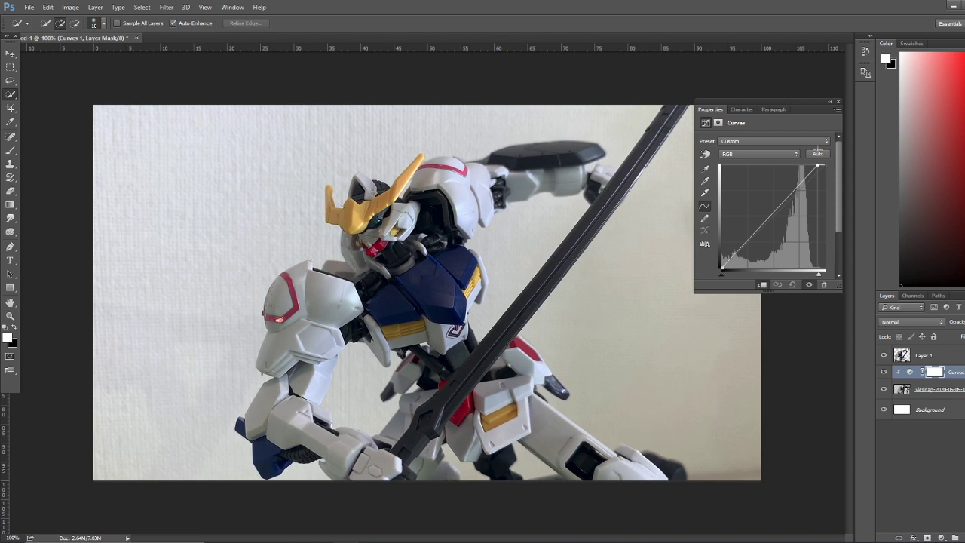
left_click_drag(817, 147, 820, 149)
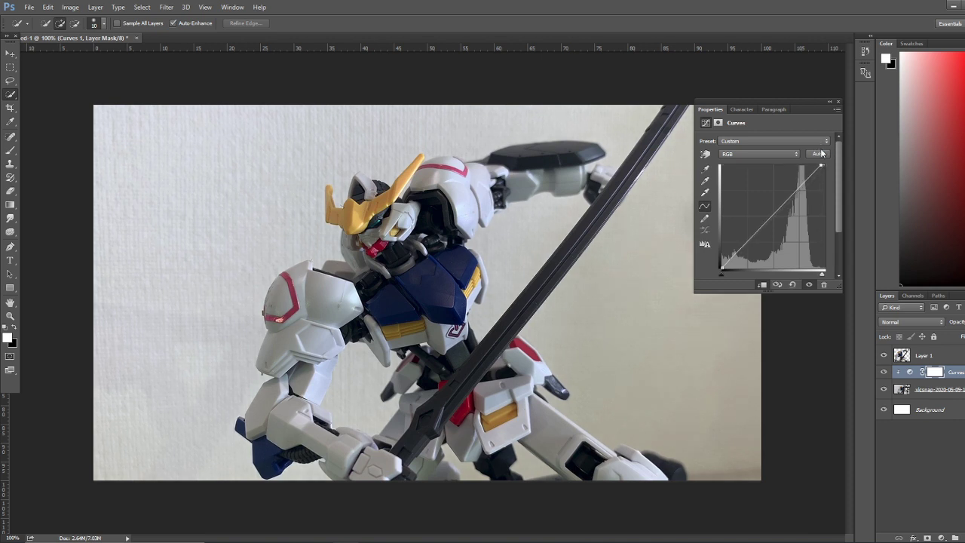
left_click(748, 241)
key("Up")
key("Up")
key("Up")
key("Up")
key("Up")
key("Left")
key("Left")
key("Left")
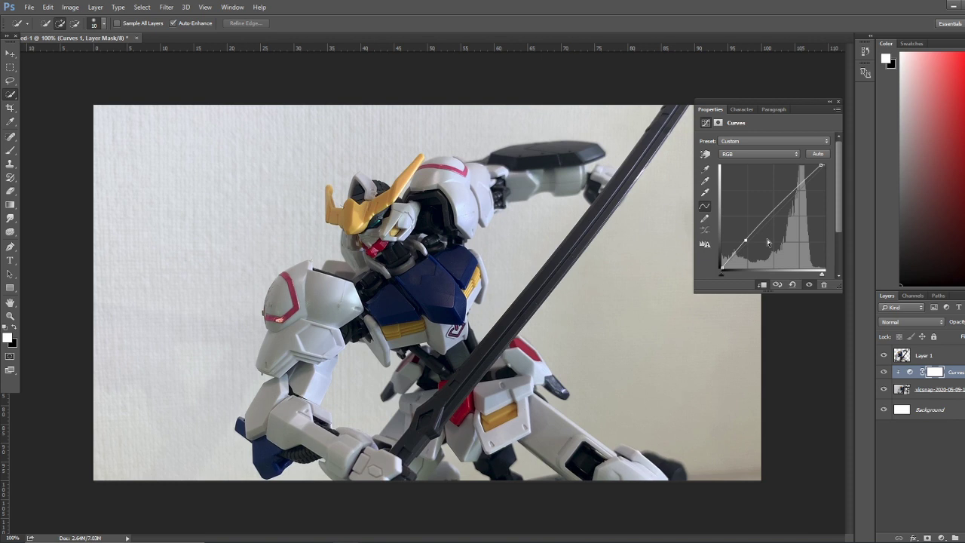
Apply a Gaussian Blur smart filter with a small .5 radius to the background photo layer.
left_click(837, 103)
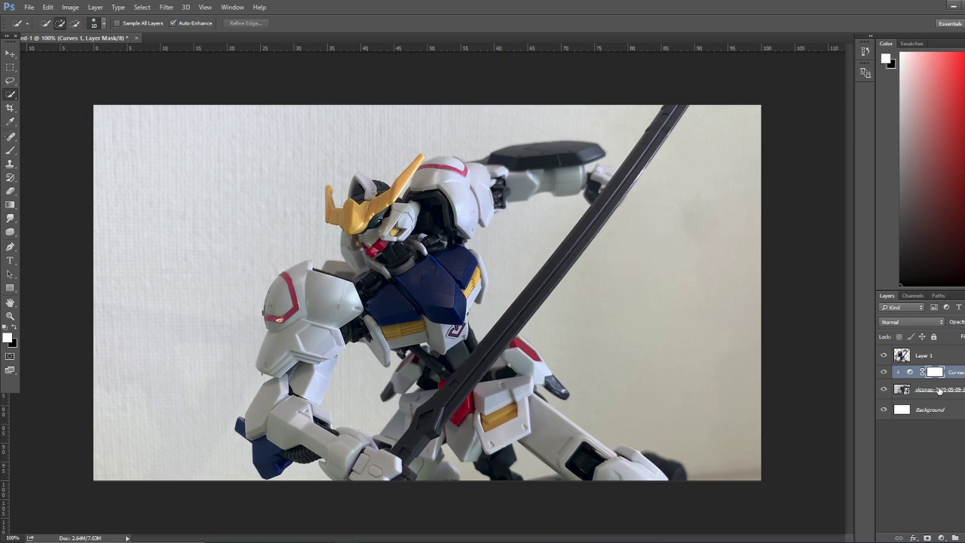
left_click(939, 389)
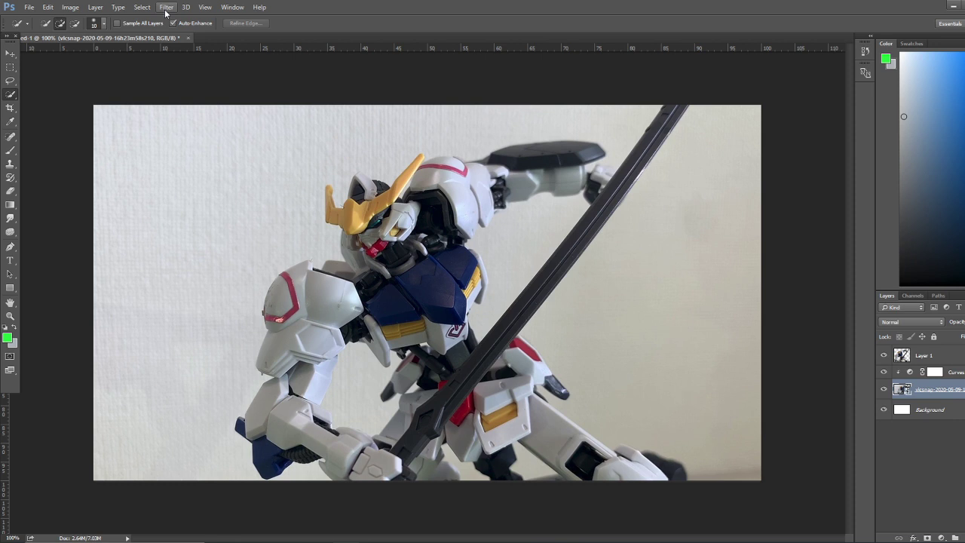
left_click(166, 9)
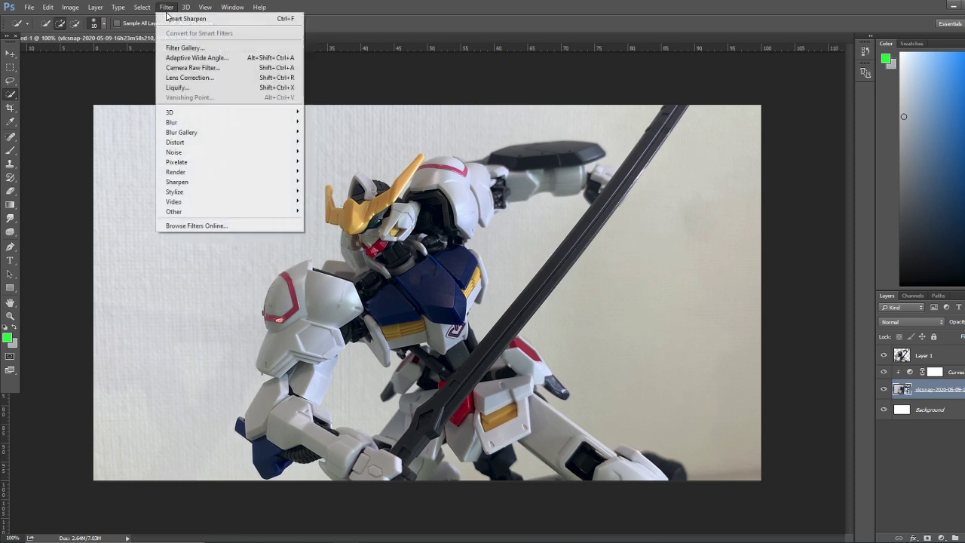
mouse_move(174, 125)
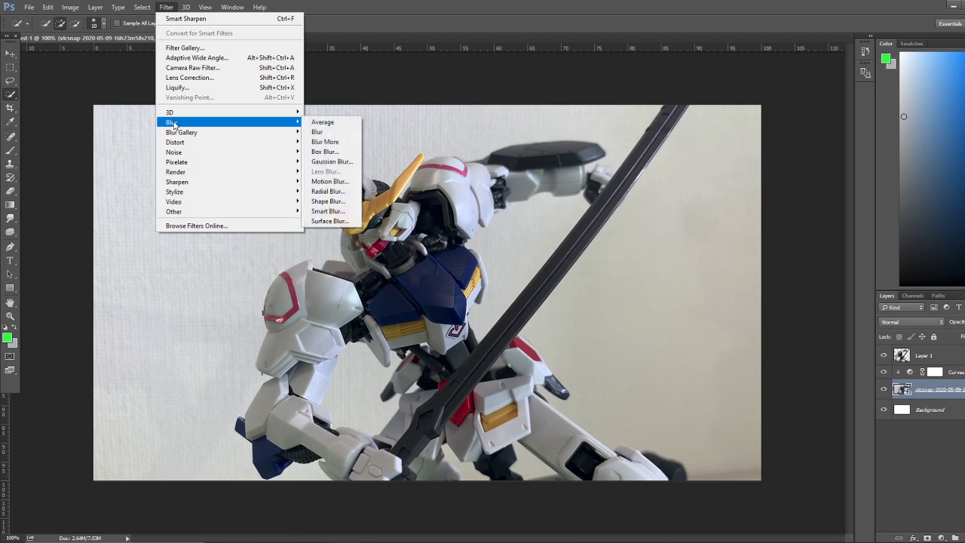
left_click(332, 162)
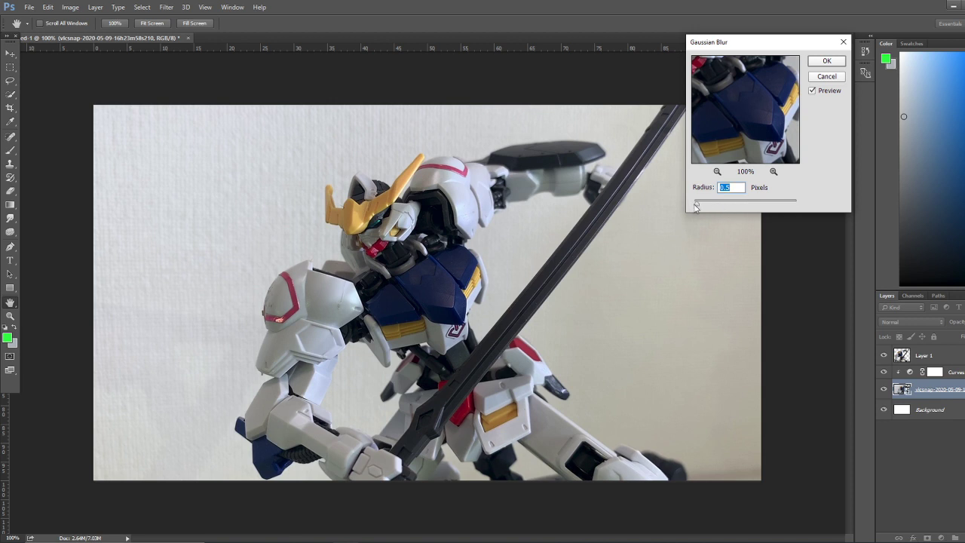
mouse_move(696, 206)
left_mouse_down()
mouse_move(789, 206)
mouse_move(695, 204)
left_mouse_up()
type(".5")
left_click(825, 61)
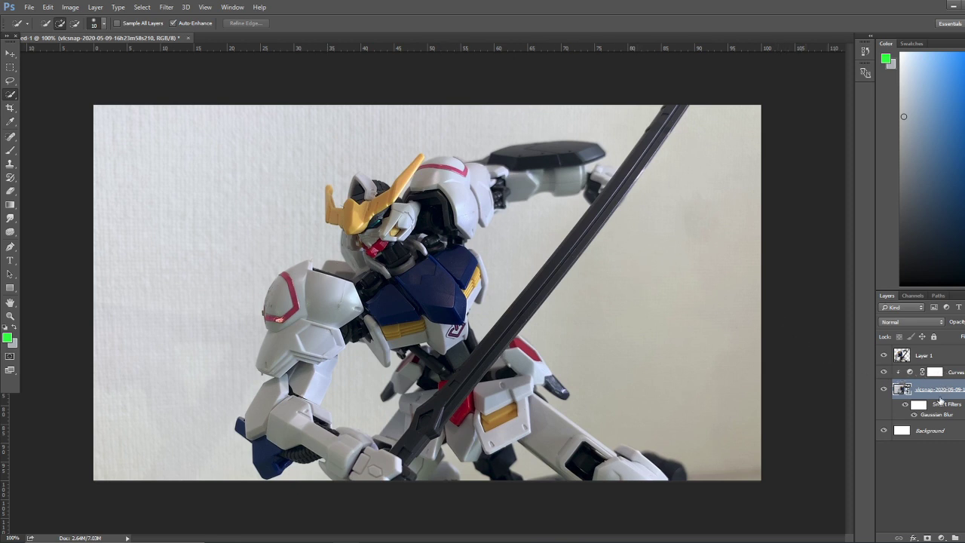
left_click(942, 356)
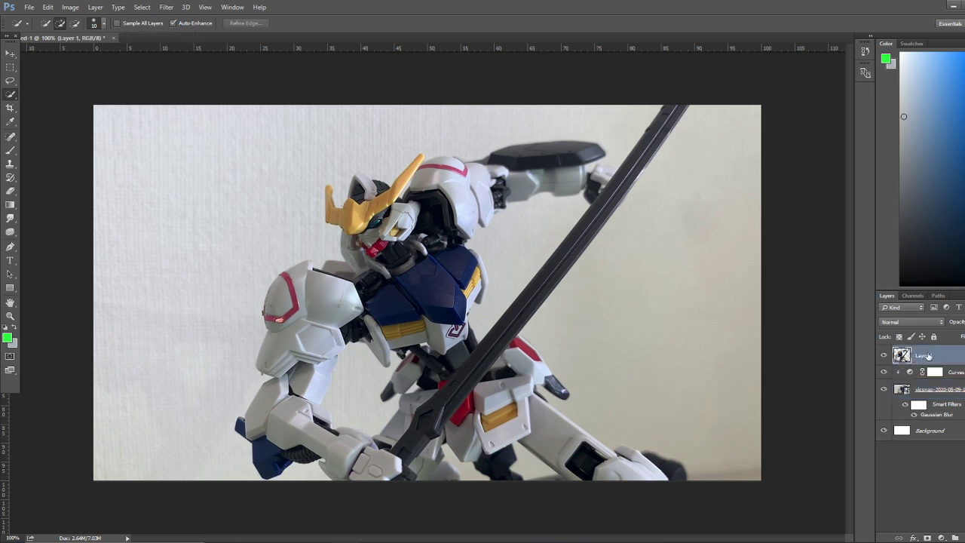
Add a Curves 2 adjustment layer clipped to Layer 1.
left_click(942, 538)
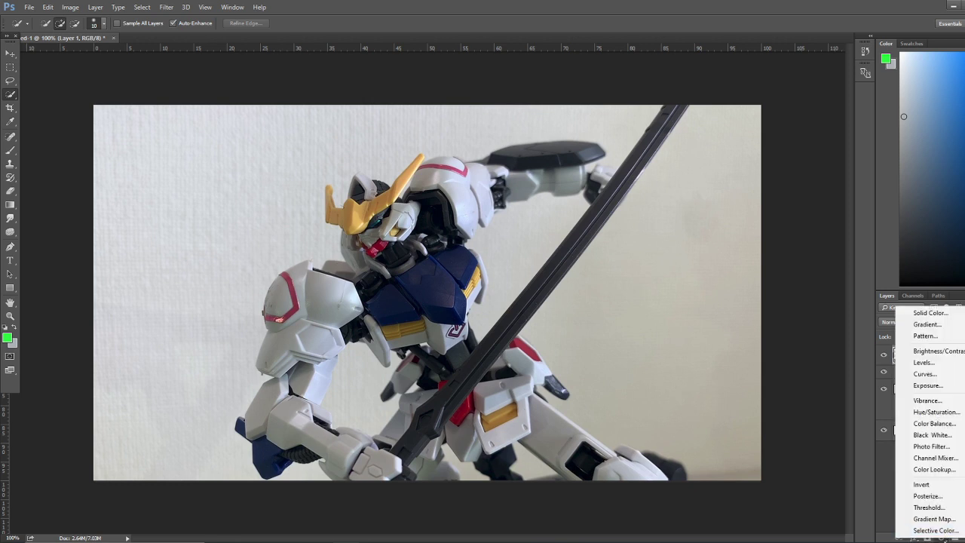
left_click(935, 377)
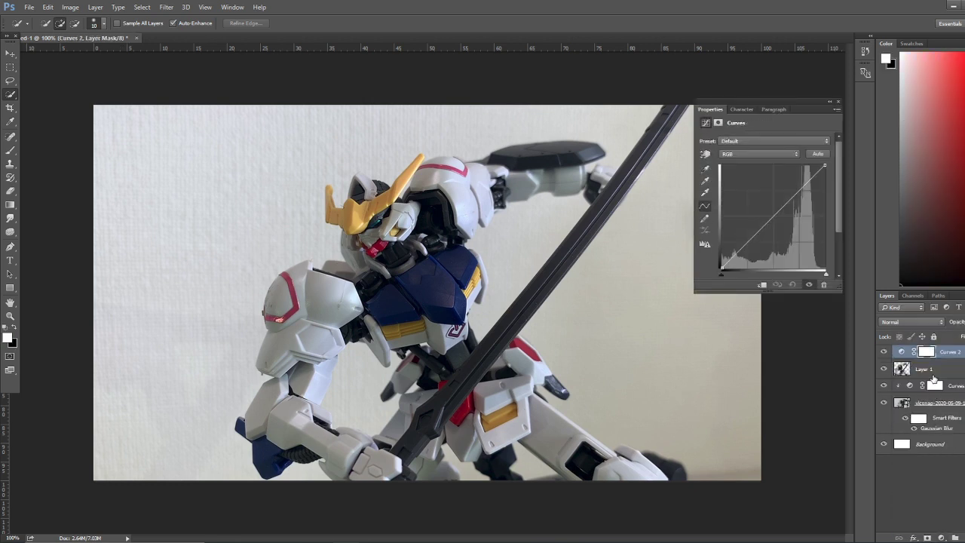
left_click(764, 287)
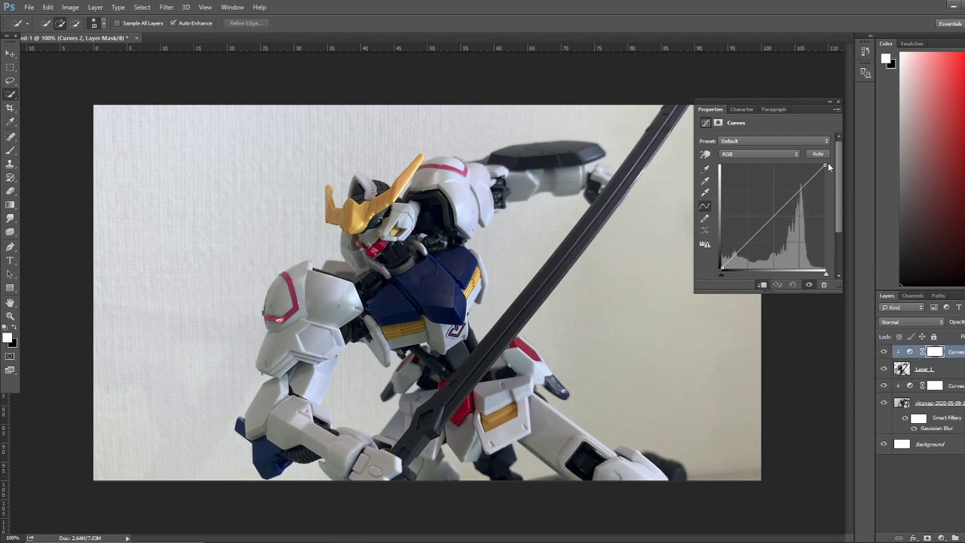
Nudge the curve's top end and raise a shadow point to brighten the figure.
left_click_drag(825, 164, 819, 137)
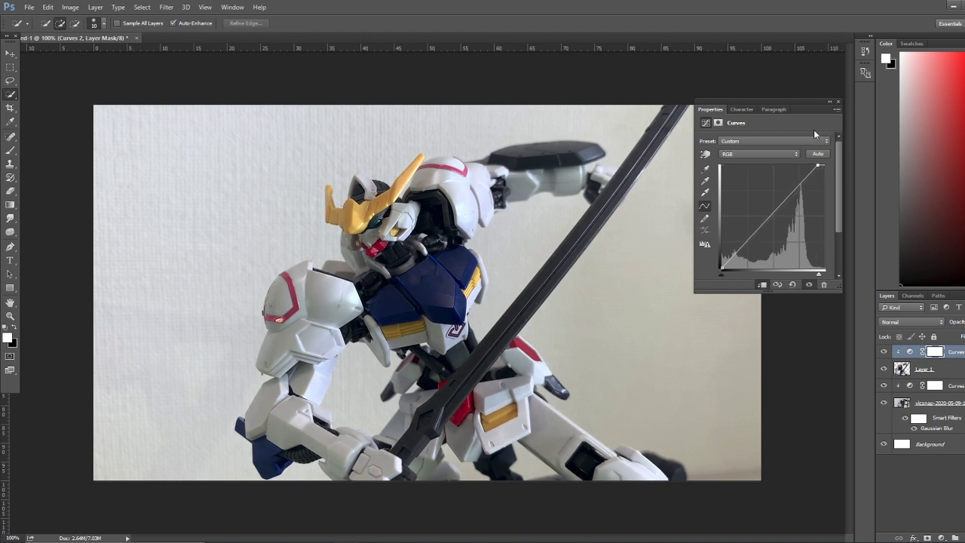
left_click(745, 240)
key("Up")
key("Up")
key("Up")
key("Up")
key("Up")
key("Up")
key("Up")
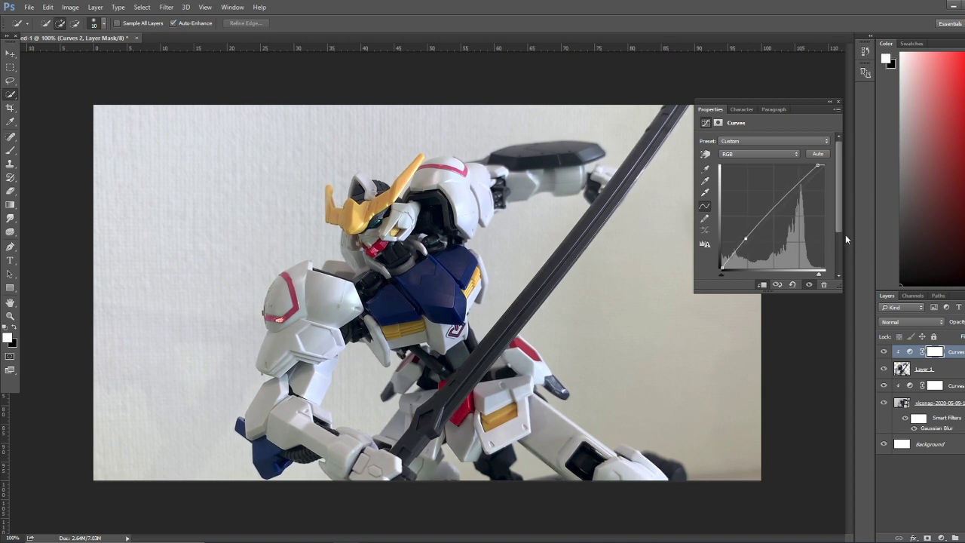
key("Up")
key("Up")
key("Up")
key("Up")
key("Up")
key("Up")
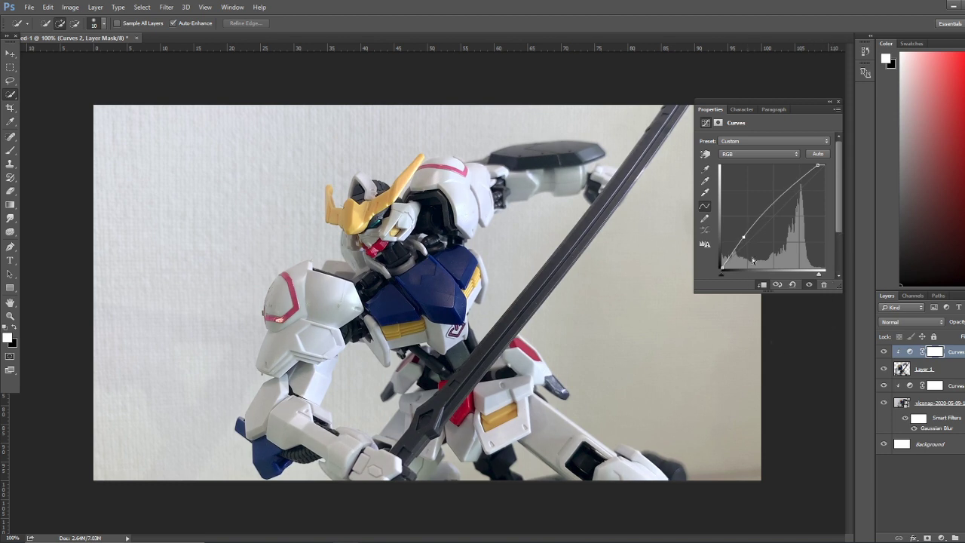
left_click(838, 103)
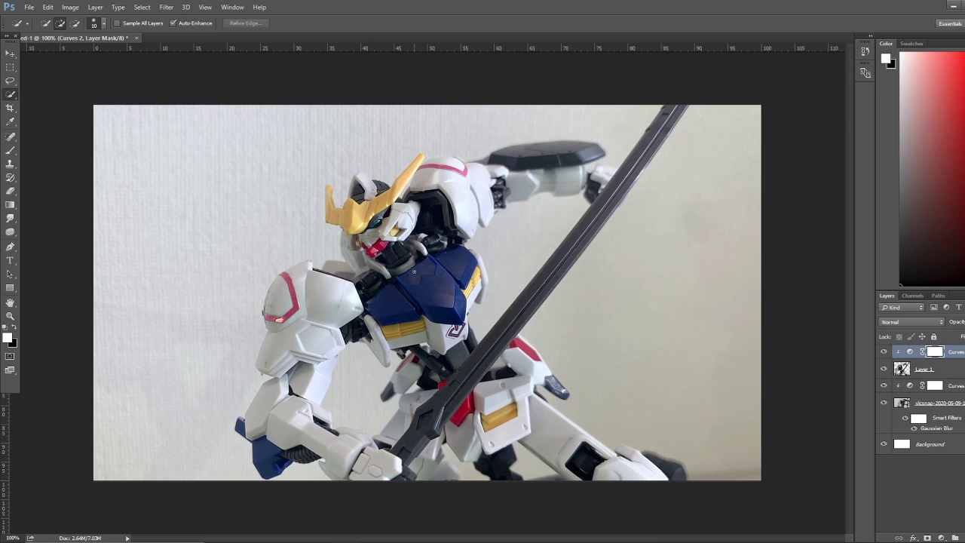
Add a Hue/Saturation adjustment on Layer 1 and raise Blues saturation to +25 from the armour.
left_click(928, 369)
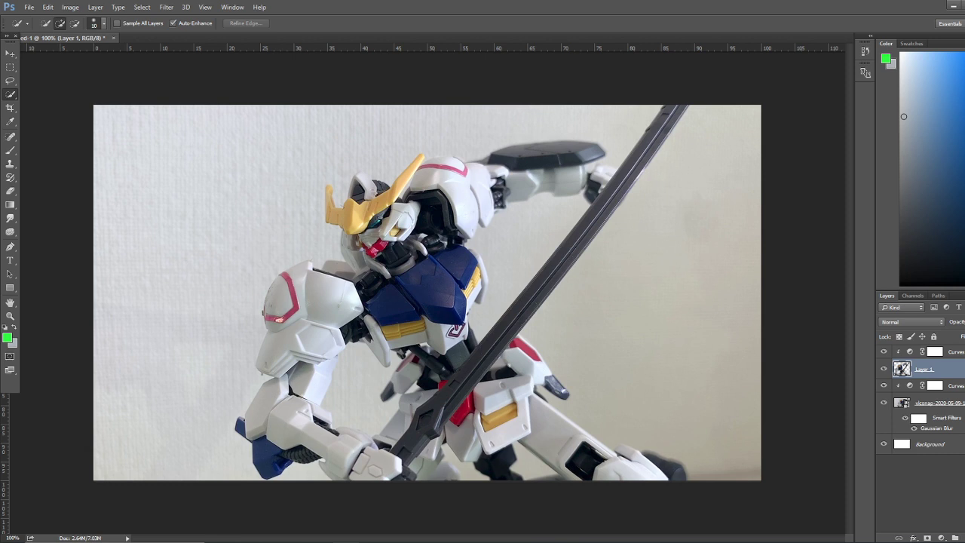
left_click(941, 538)
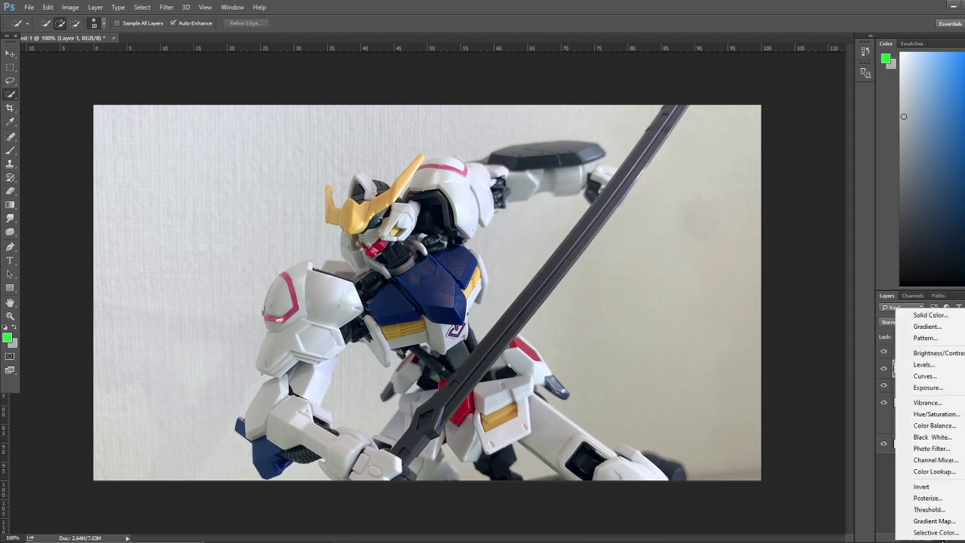
left_click(935, 414)
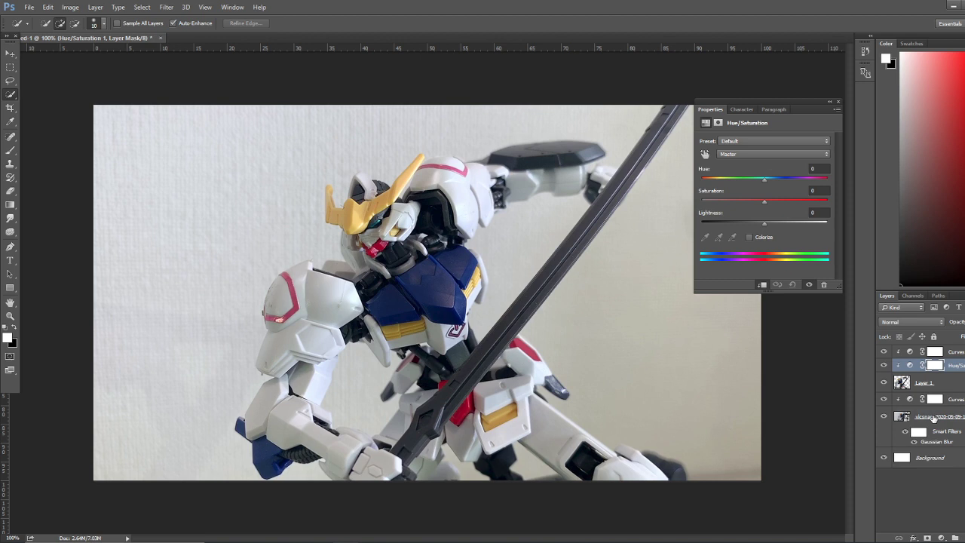
left_click(706, 157)
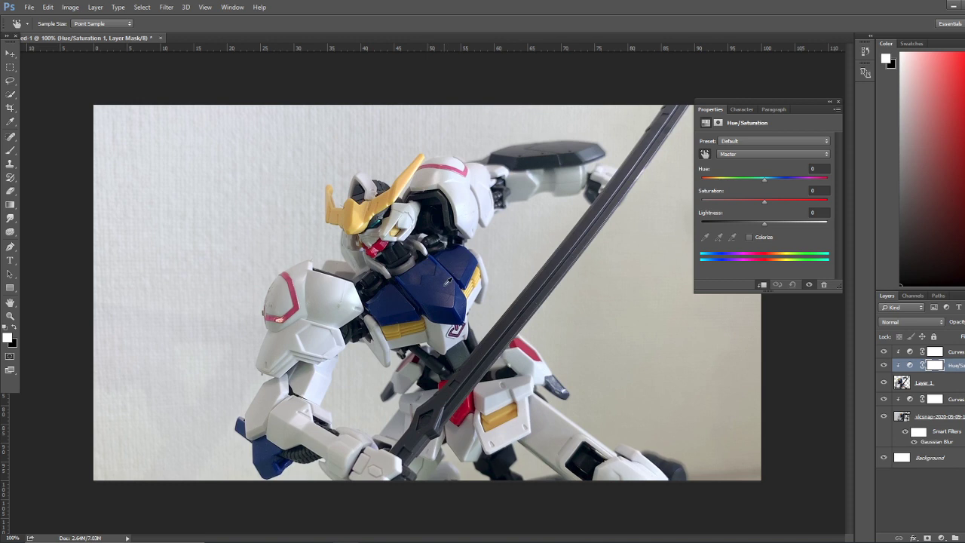
left_click(445, 289)
mouse_move(444, 288)
left_mouse_down()
mouse_move(471, 285)
mouse_move(412, 299)
mouse_move(443, 294)
mouse_move(447, 281)
left_mouse_up()
Boost Blues, Yellows and Reds saturation (Reds to +35) by dragging on the armour and crest.
mouse_move(445, 288)
left_mouse_down()
mouse_move(458, 286)
mouse_move(448, 281)
left_mouse_up()
left_click(353, 219)
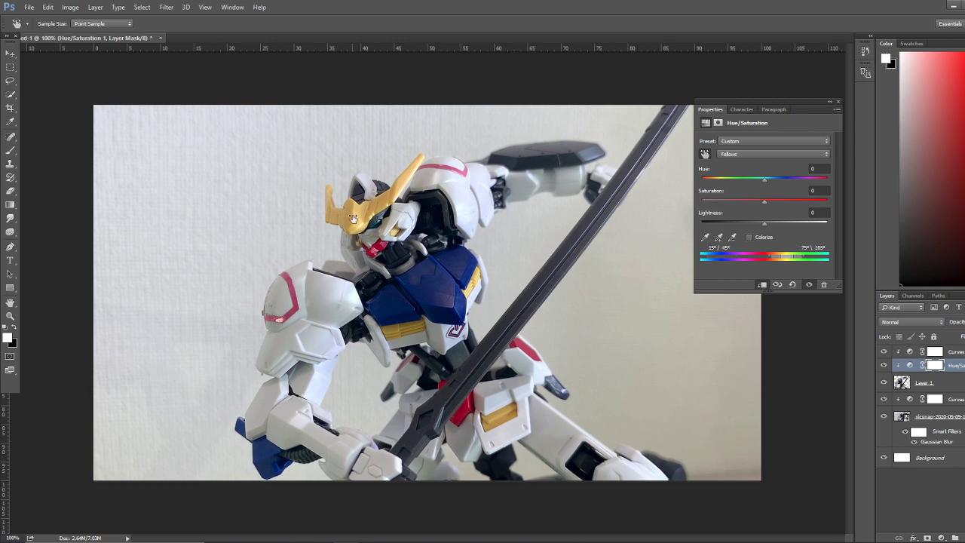
left_click_drag(354, 220, 365, 218)
left_click(525, 350)
left_click_drag(525, 351, 540, 352)
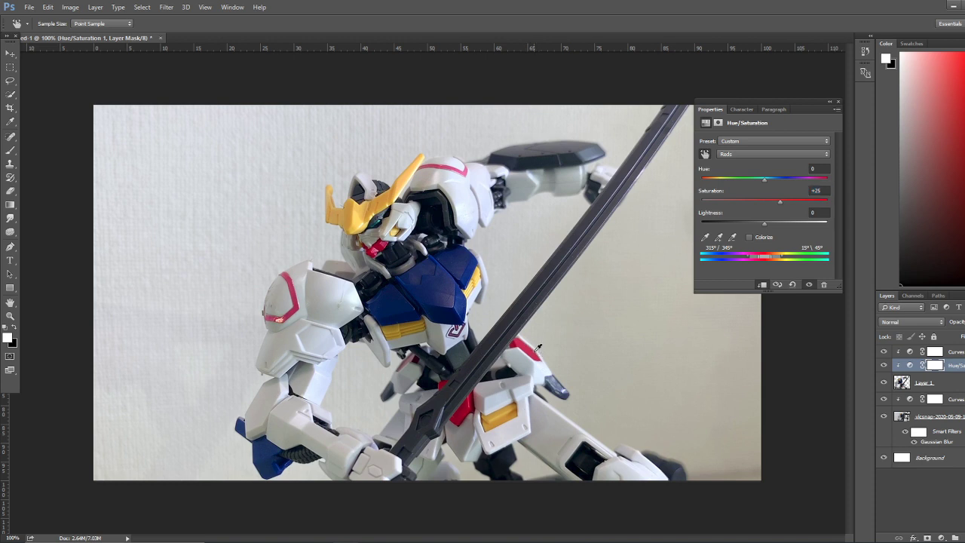
left_click(496, 340)
left_click_drag(499, 339, 498, 339)
left_click(379, 223)
Drag Saturation up on the cyan areas, then push the red shoulder's saturation higher.
left_click_drag(378, 223, 390, 223)
left_click(293, 293)
left_click_drag(294, 292, 304, 296)
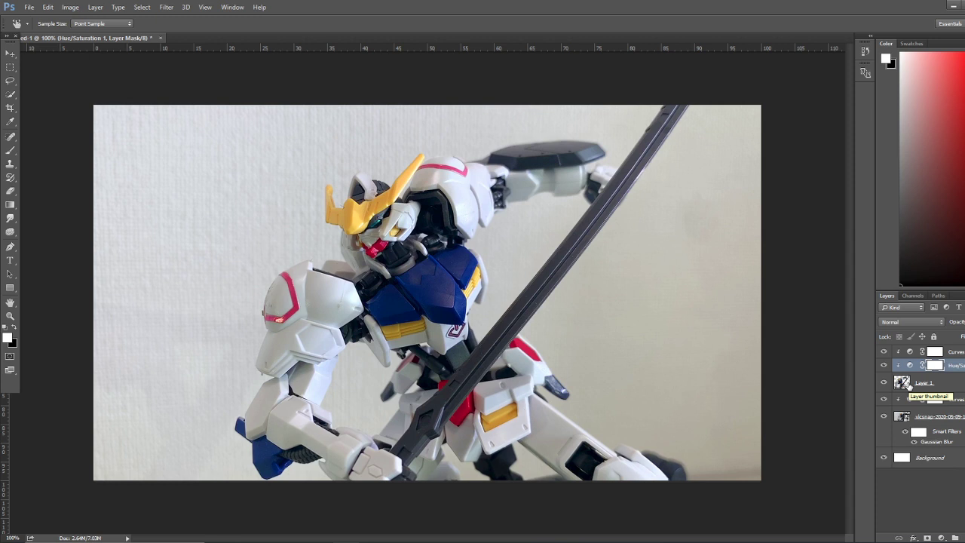
Apply Smart Sharpen to Layer 1 with Amount 61% and Radius 0.9 px.
left_click(908, 384)
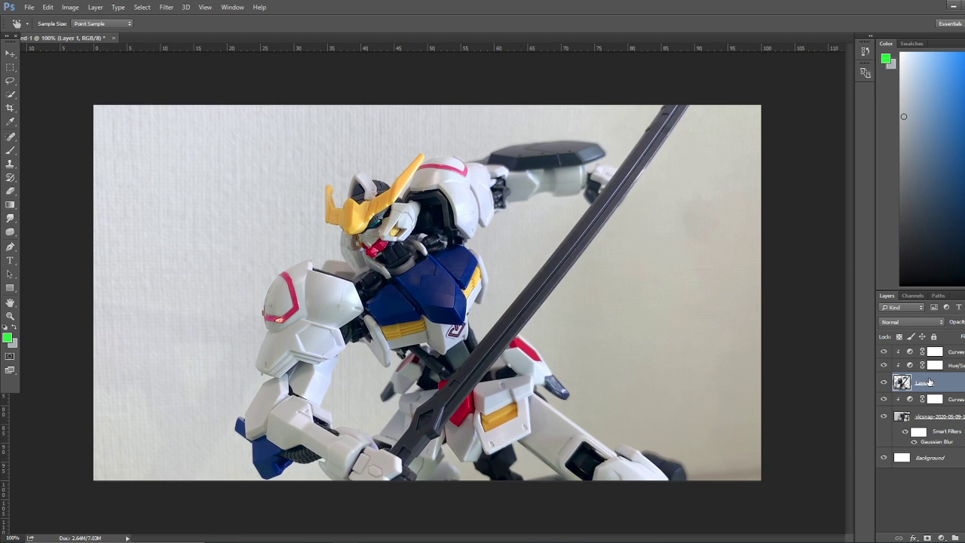
left_click(166, 7)
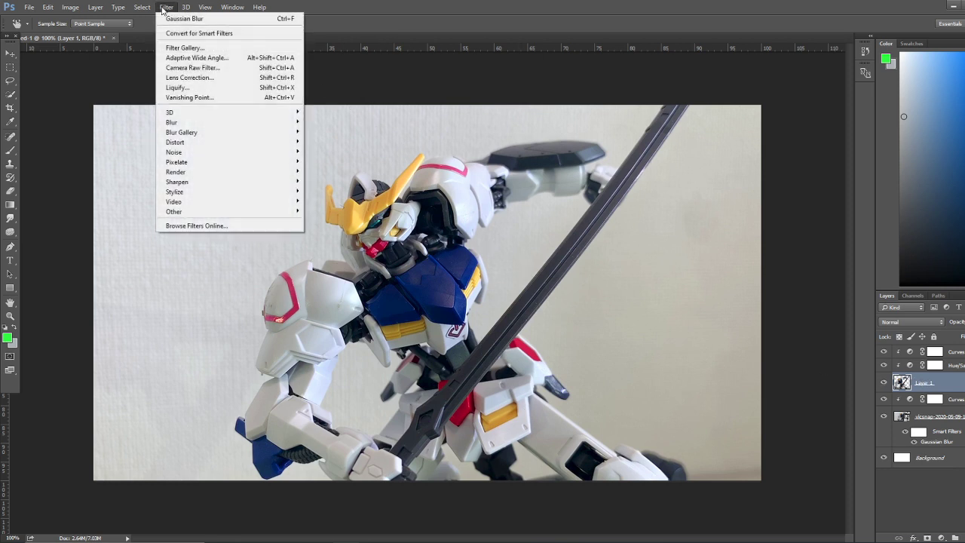
mouse_move(226, 183)
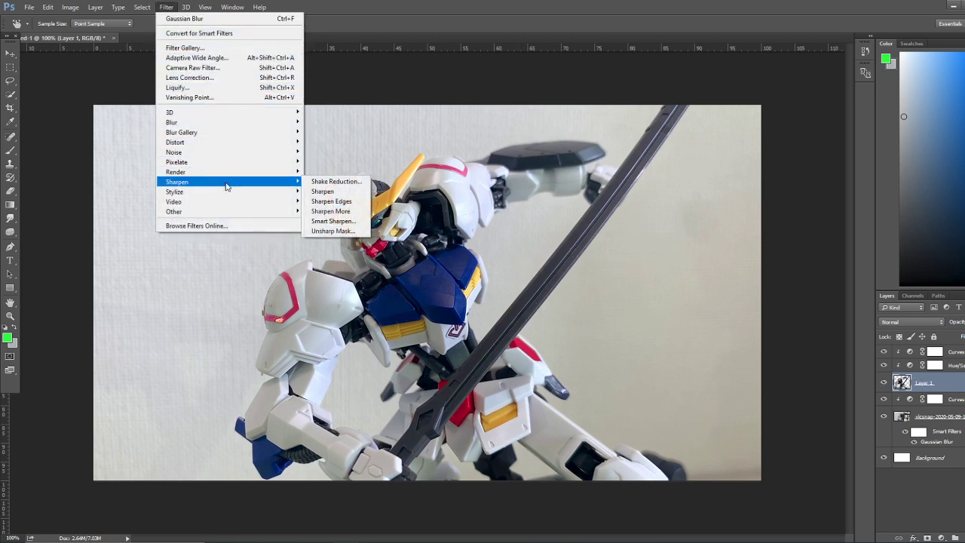
left_click(332, 221)
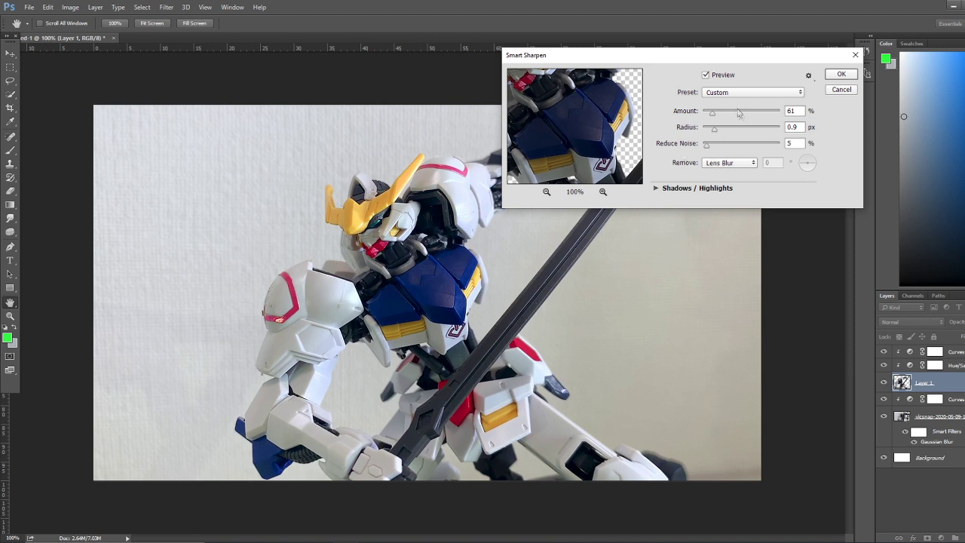
left_click(839, 75)
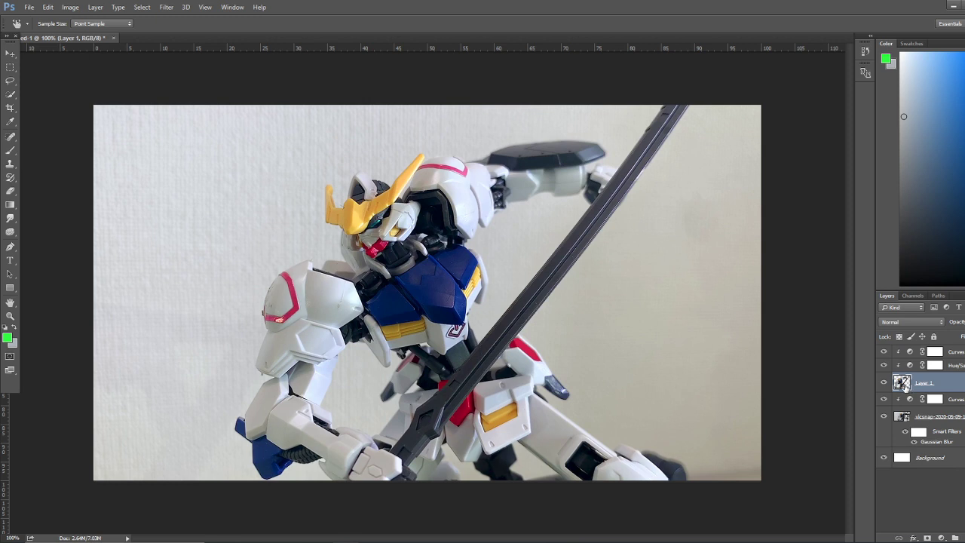
Choose the Quick Selection Tool and shrink its brush for the small stickers.
left_click(12, 93)
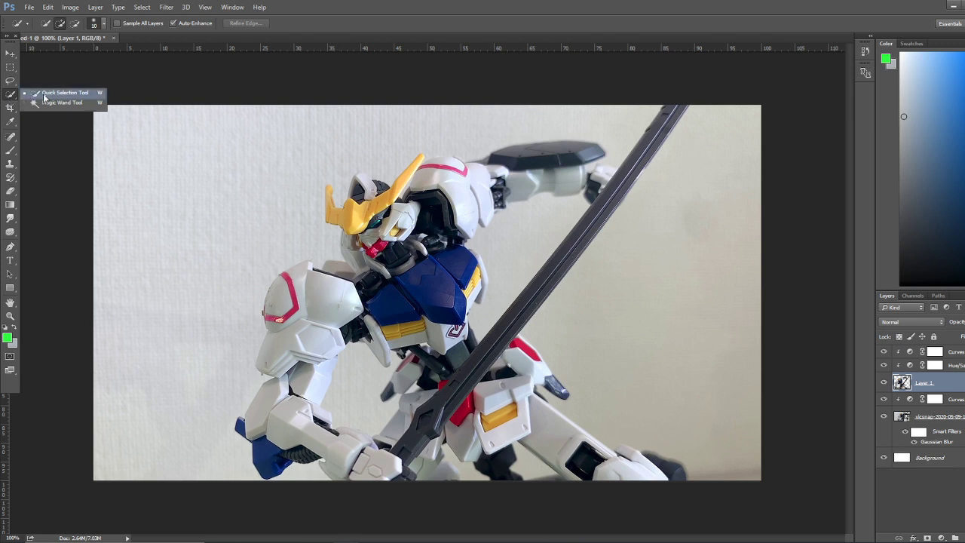
left_click(43, 94)
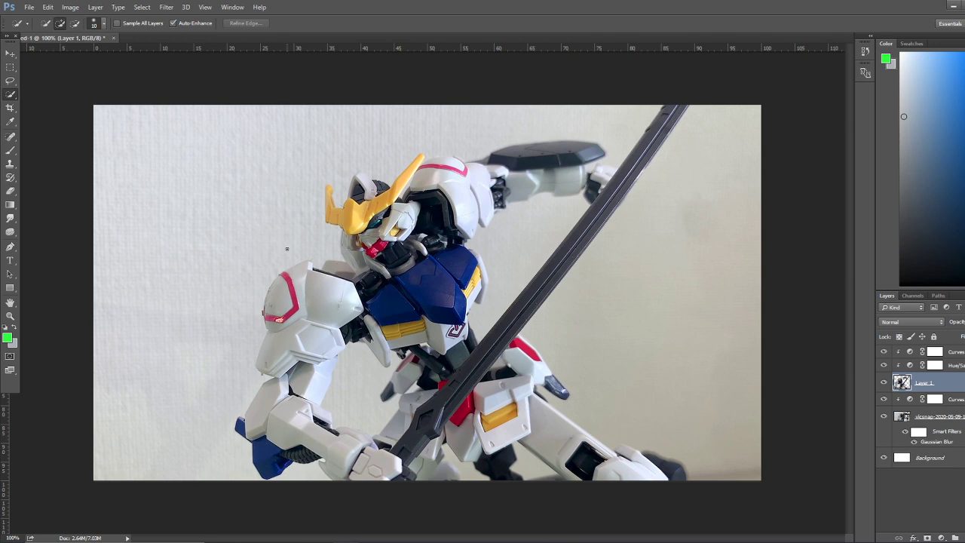
key("bracketleft")
key("bracketleft")
key("bracketright")
key("bracketright")
key("bracketright")
key("bracketright")
key("bracketright")
key("bracketright")
key("bracketright")
key("bracketright")
key("bracketright")
key("bracketright")
key("bracketright")
key("bracketright")
key("bracketright")
key("bracketright")
key("bracketright")
key("bracketleft")
key("bracketleft")
key("bracketleft")
key("bracketleft")
key("bracketleft")
key("bracketleft")
key("bracketleft")
key("bracketleft")
key("bracketleft")
key("bracketleft")
key("bracketleft")
key("bracketleft")
key("bracketleft")
key("bracketleft")
key("bracketleft")
key("bracketleft")
key("bracketleft")
key("bracketleft")
key("bracketleft")
Paint a selection over the red shoulder-pad trim and the red chest stripe.
left_click_drag(284, 276, 273, 310)
left_click(271, 285)
key("alt")
mouse_move(419, 166)
left_mouse_down()
mouse_move(453, 165)
mouse_move(419, 184)
left_mouse_up()
key("alt")
Select the pink head, shoulder and chest stickers with a finer brush, then view the whole photo.
key("ctrl+plus")
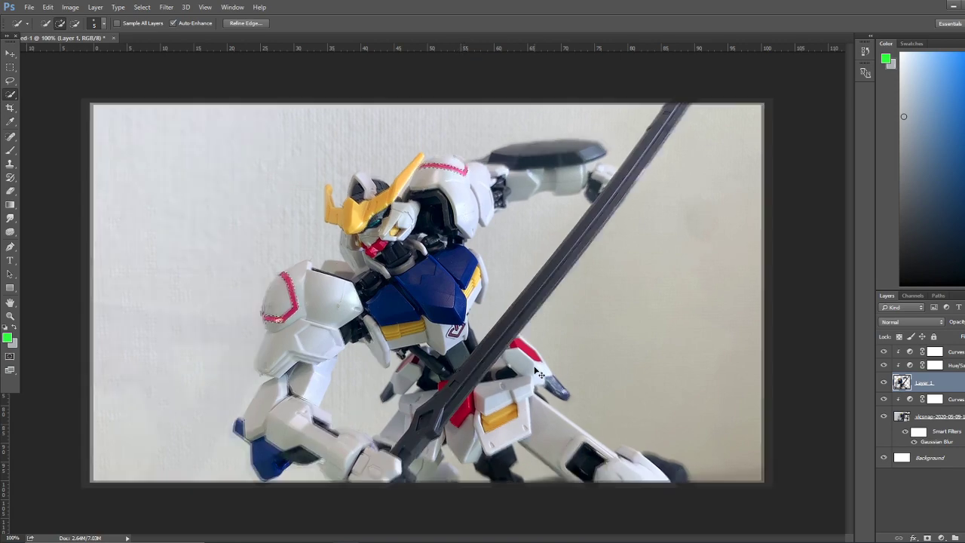
scroll(538, 372, "up", 3)
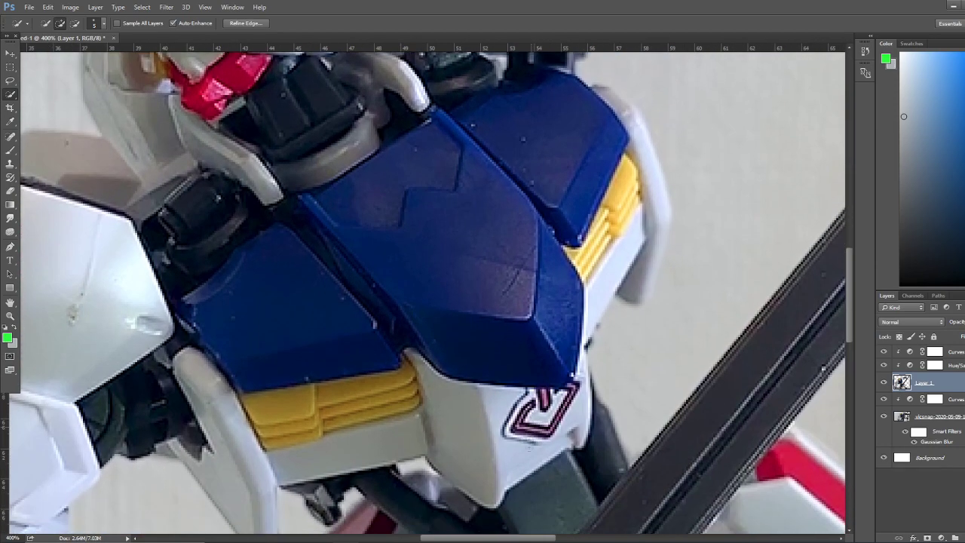
key("bracketleft")
key("bracketleft")
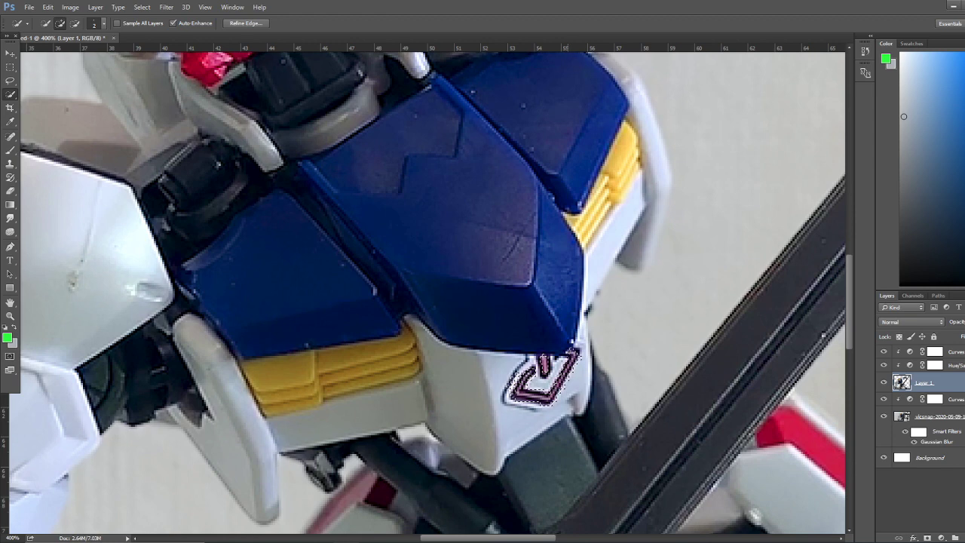
key("alt")
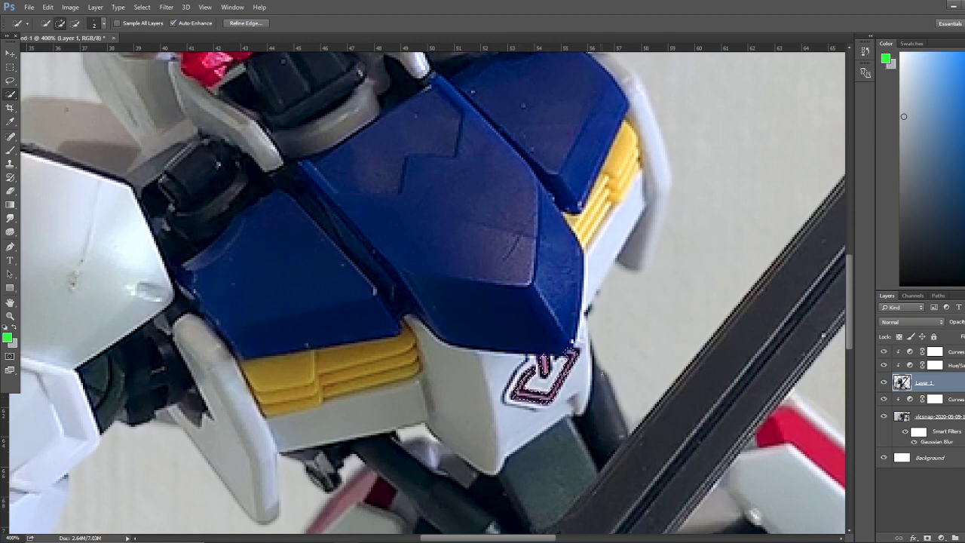
scroll(606, 384, "down", 5)
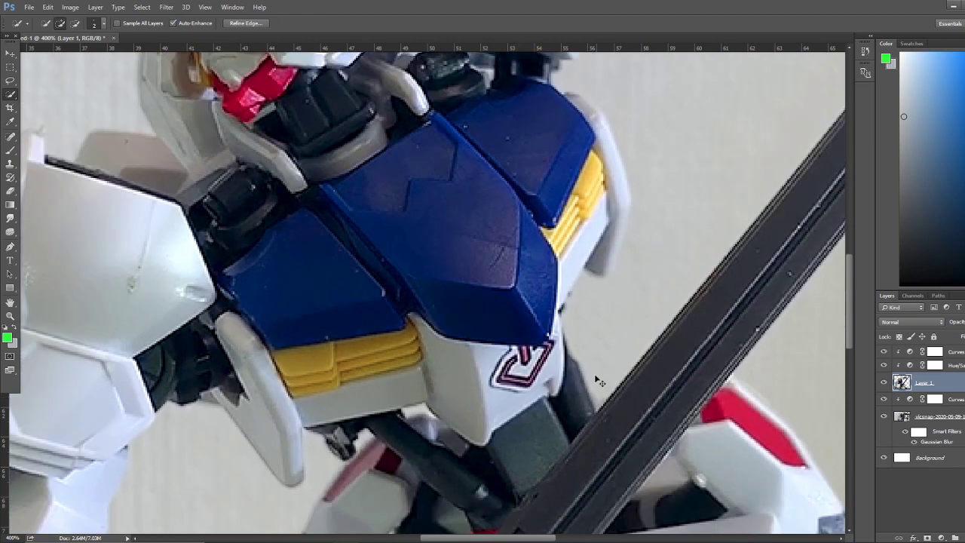
scroll(447, 341, "up", 1)
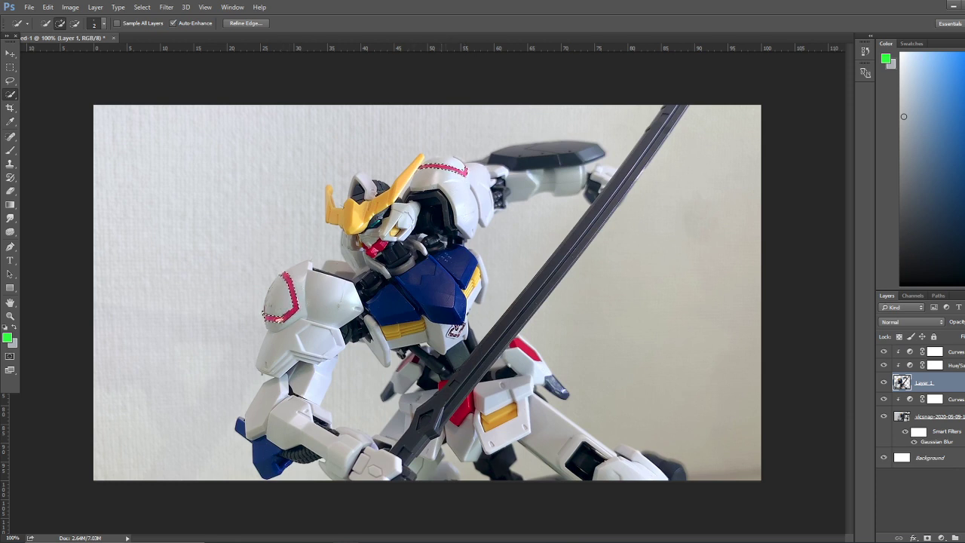
Fill the sticker selection with a magenta (#ff00fc) Solid Color fill layer.
left_click(96, 8)
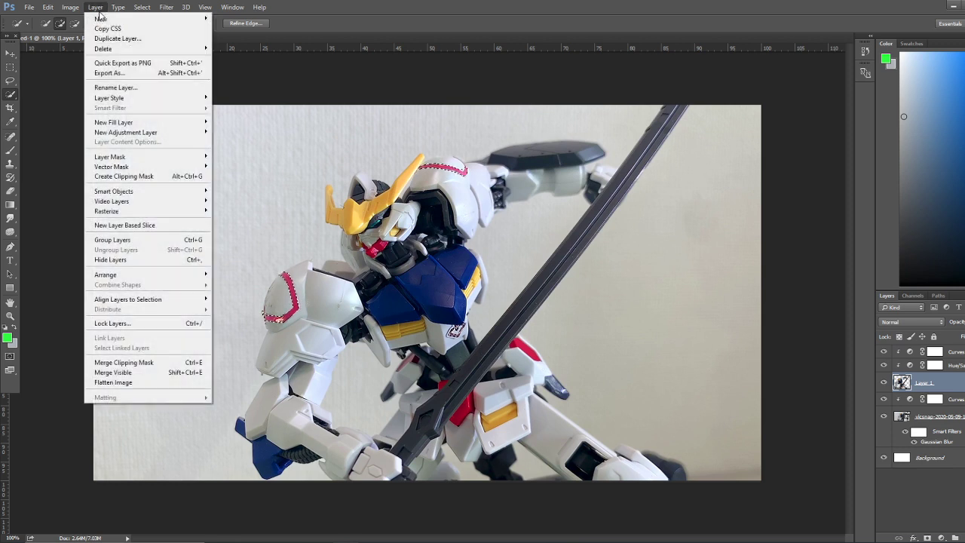
mouse_move(138, 122)
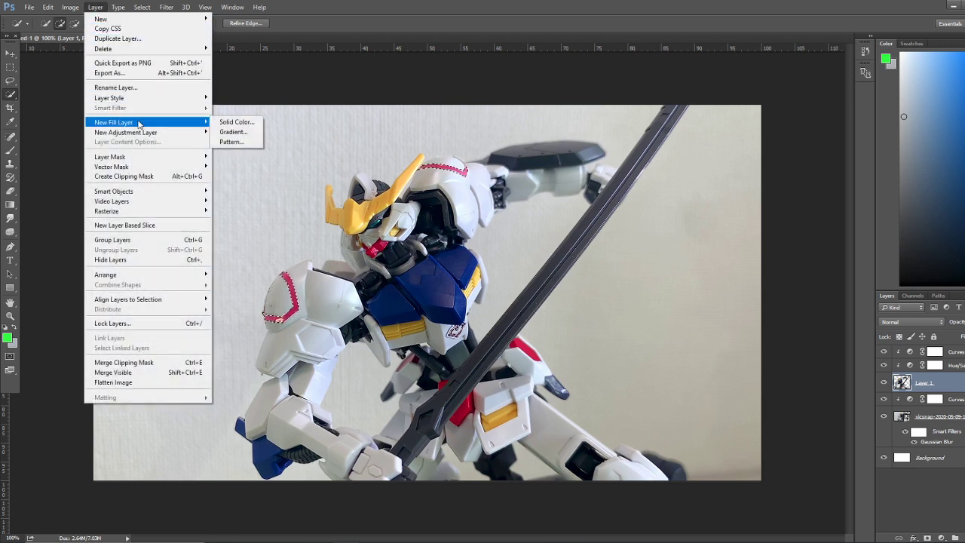
left_click(233, 123)
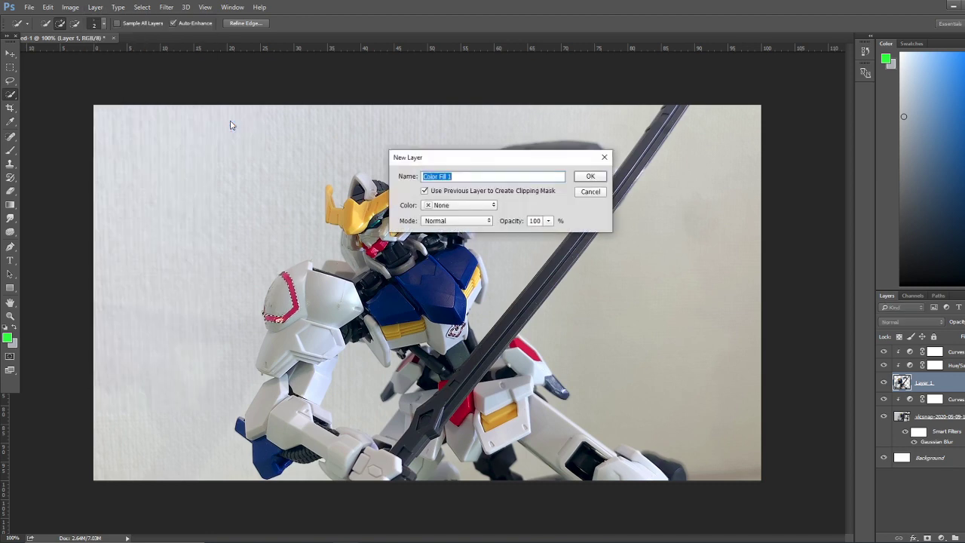
left_click(600, 178)
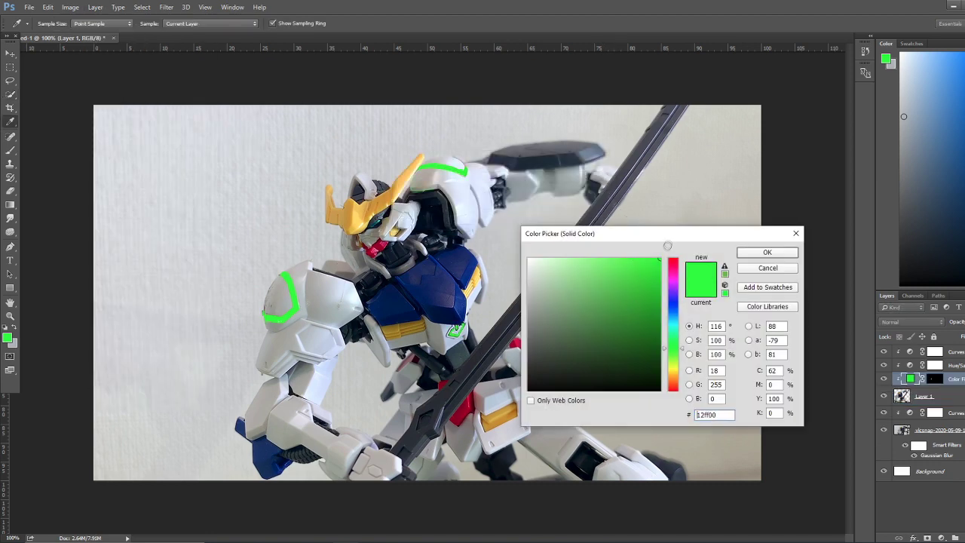
left_click_drag(676, 316, 676, 260)
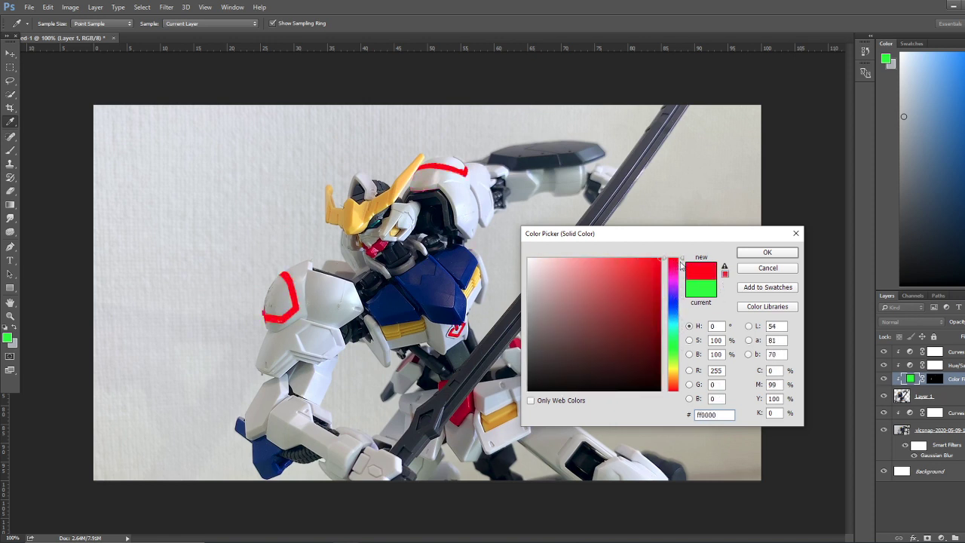
left_click(679, 327)
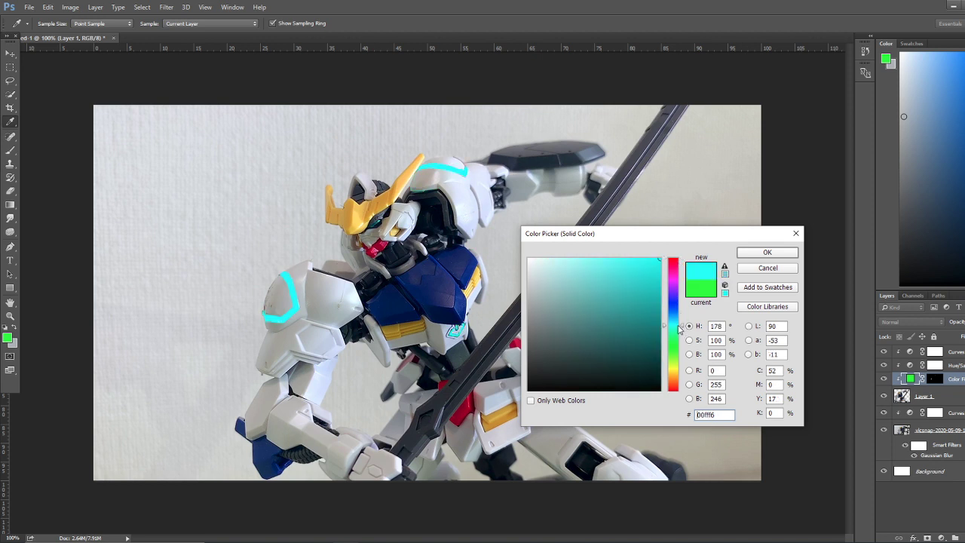
mouse_move(679, 328)
left_mouse_down()
mouse_move(682, 348)
mouse_move(678, 285)
left_mouse_up()
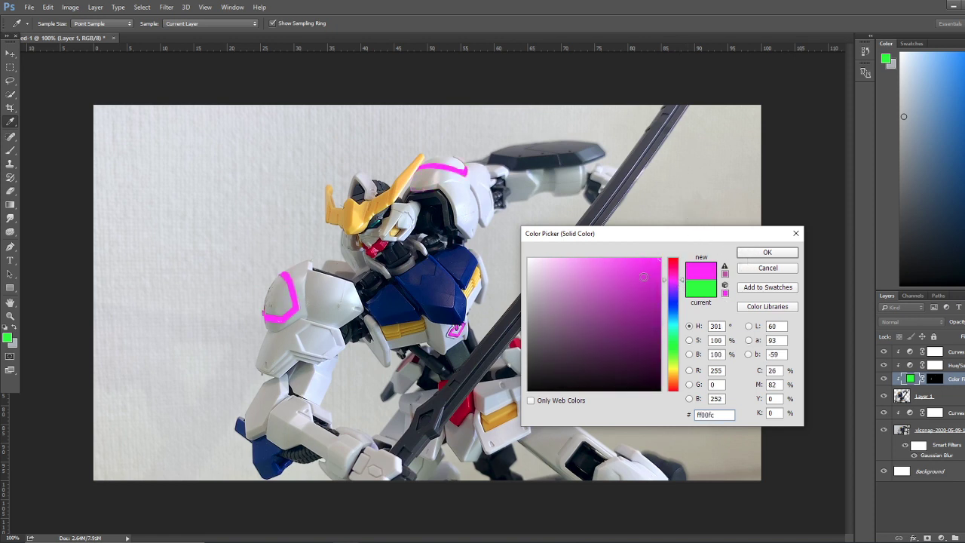
left_click(752, 254)
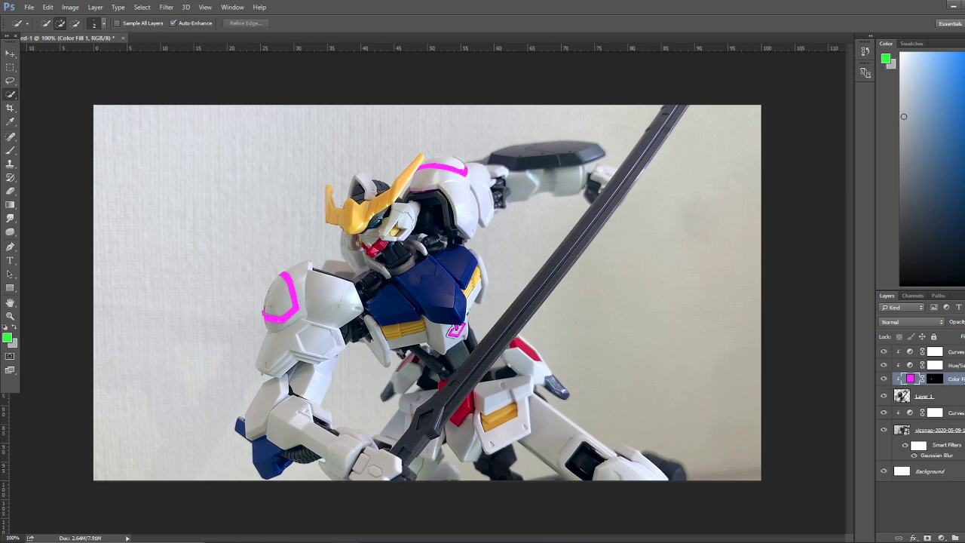
Set Color Fill 1 to Soft Light blending and toggle its visibility to compare.
left_click(907, 322)
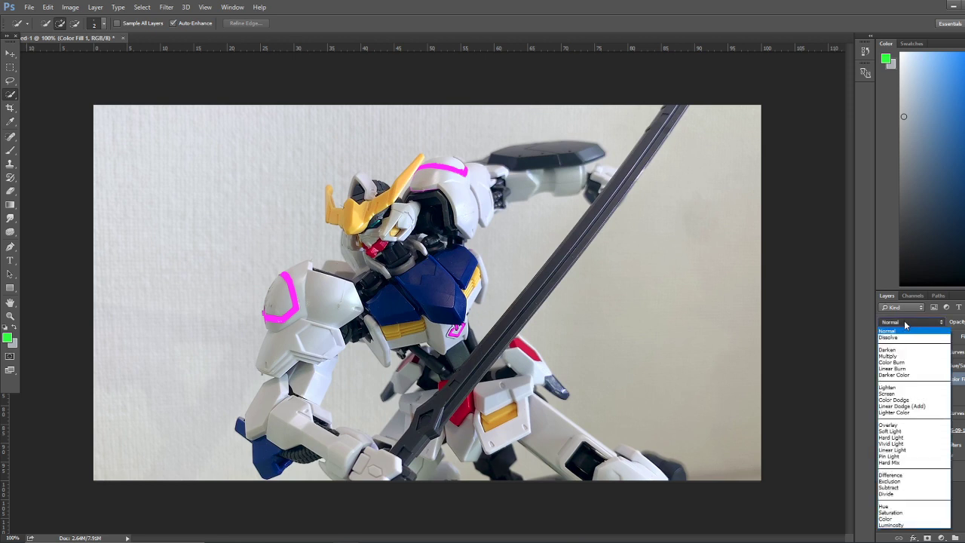
left_click(908, 432)
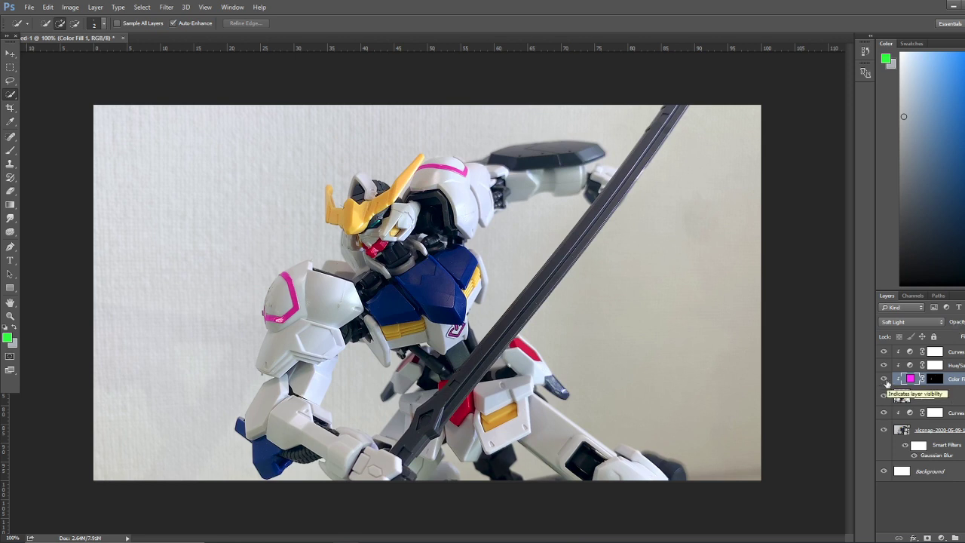
left_click(884, 379)
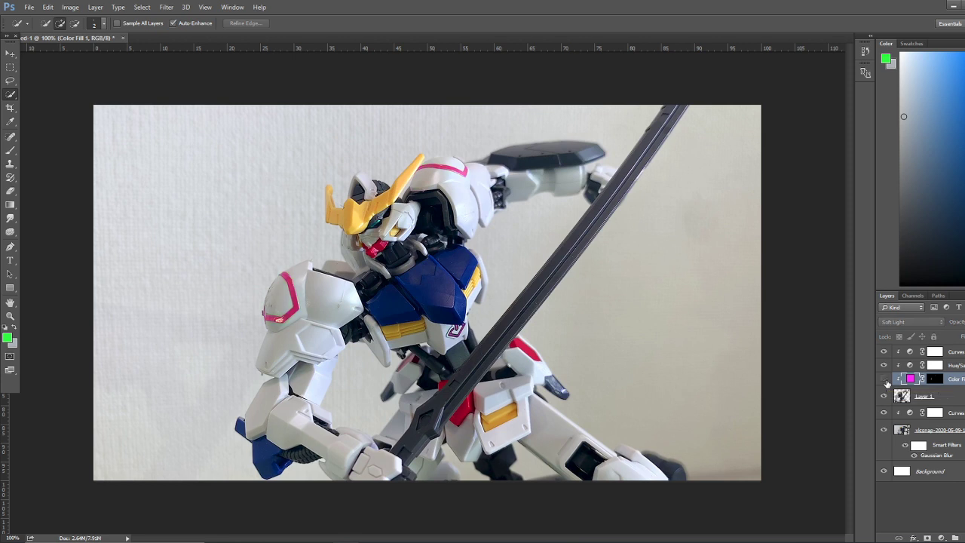
left_click(886, 380)
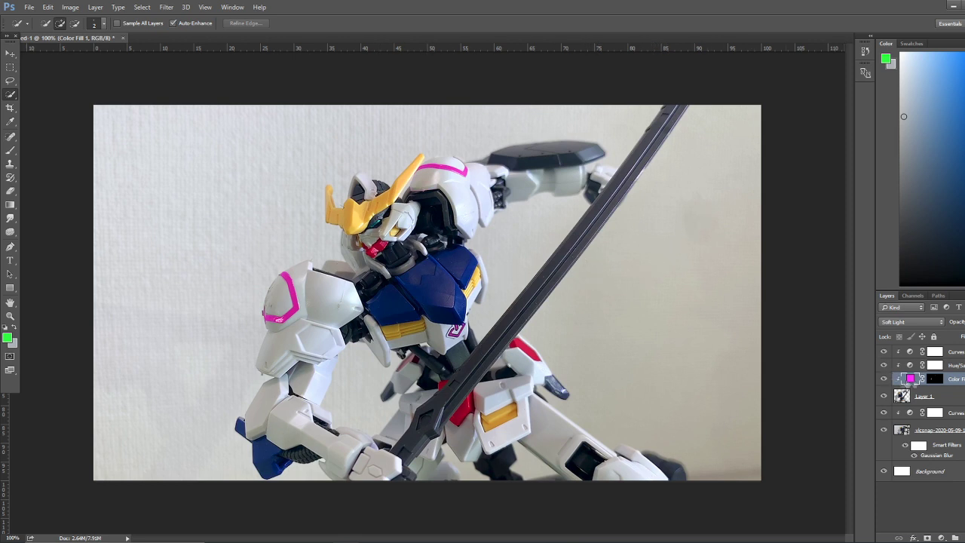
On Layer 1, zoom in and Quick Select both eyes in the visor, then zoom back out.
left_click(932, 396)
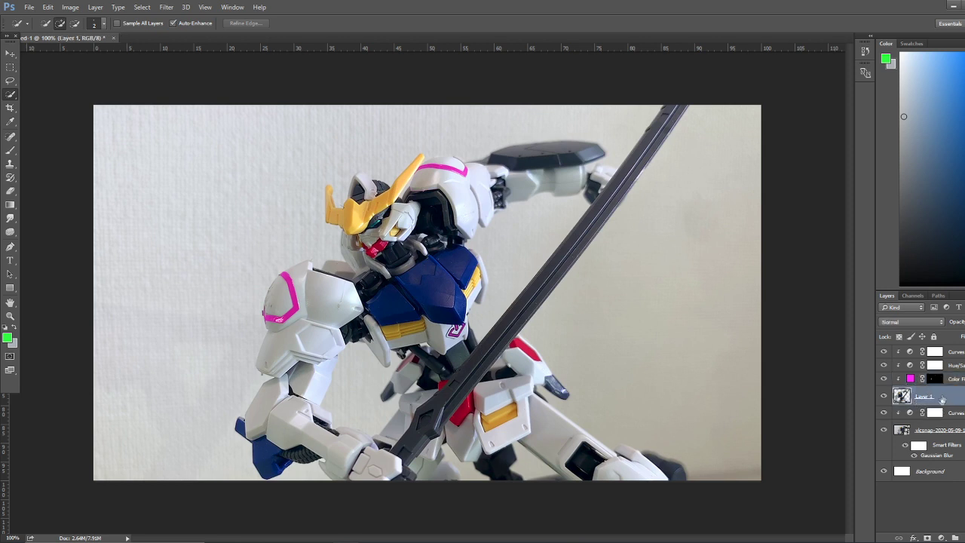
right_click(11, 95)
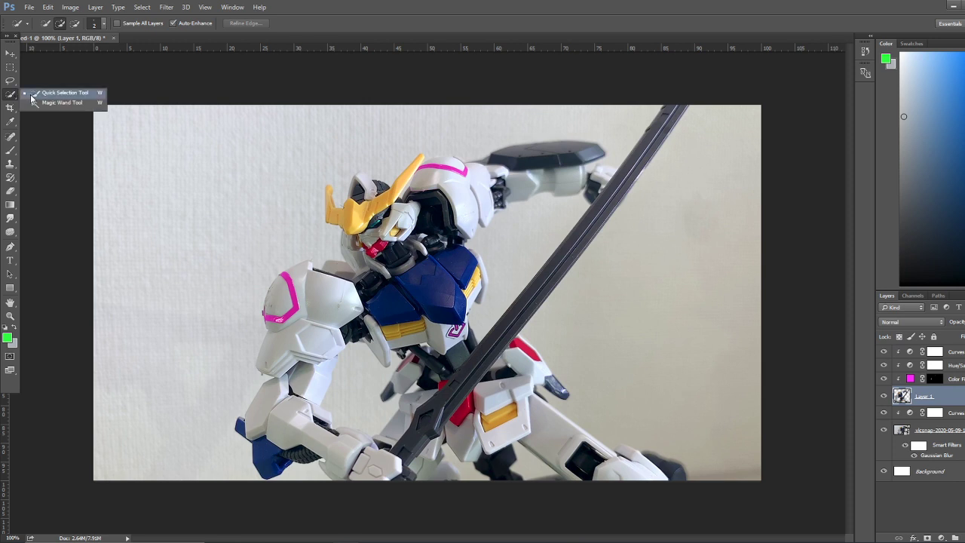
left_click(31, 95)
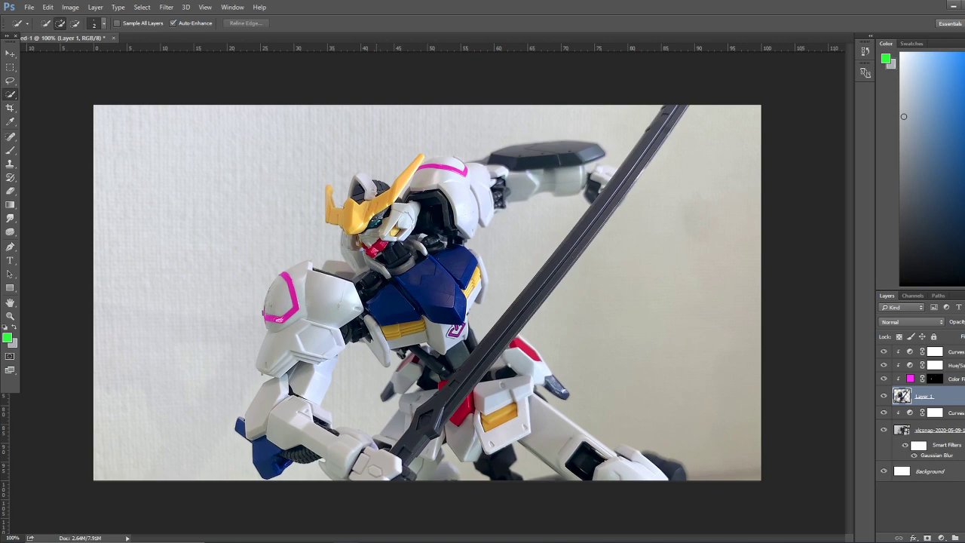
key("ctrl+plus")
key("ctrl+plus")
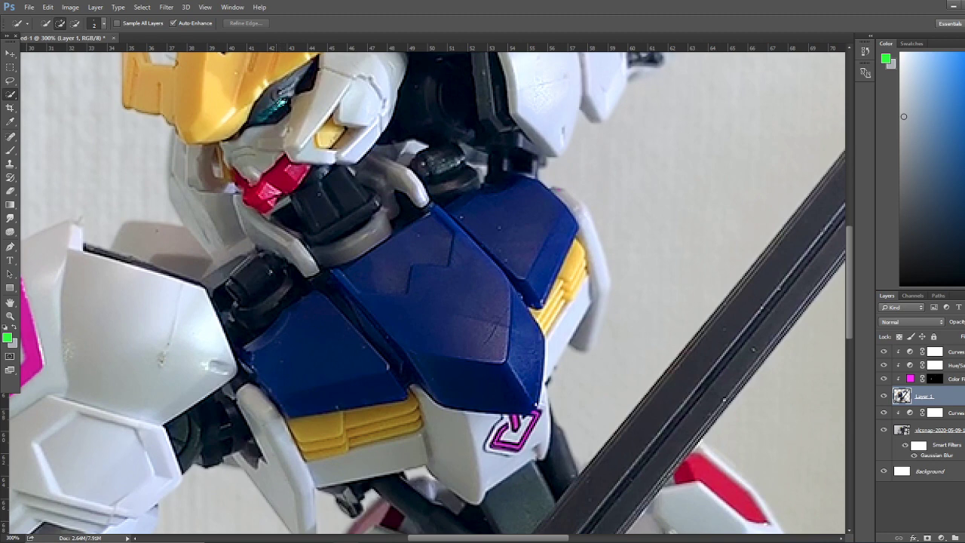
left_click(278, 108)
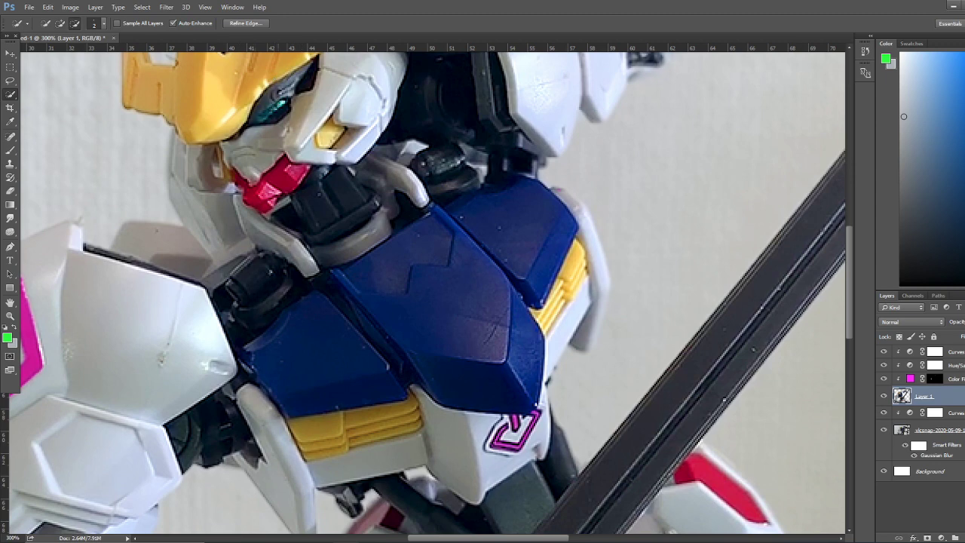
left_click_drag(278, 106, 266, 110)
key("alt")
key("ctrl+1")
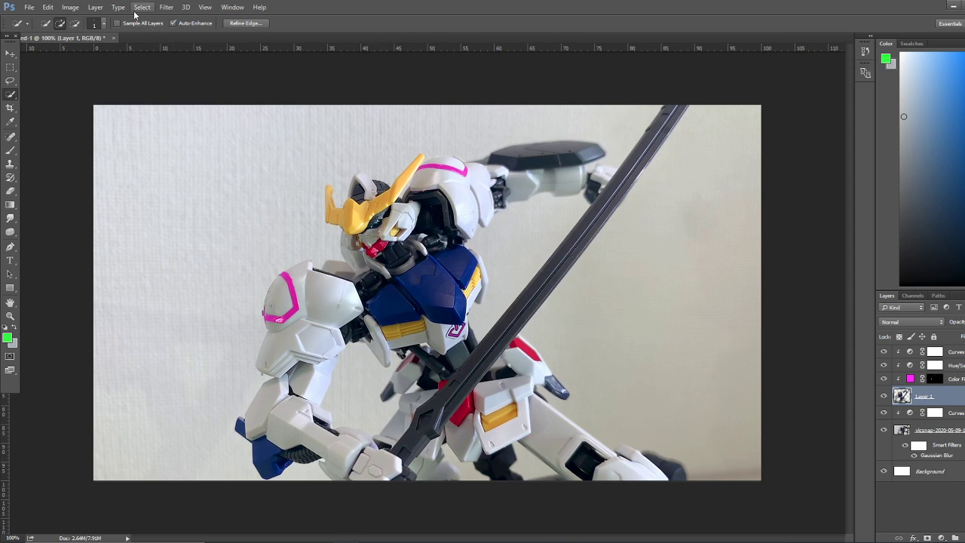
Add a green Solid Color fill layer over the eye selection.
left_click(91, 9)
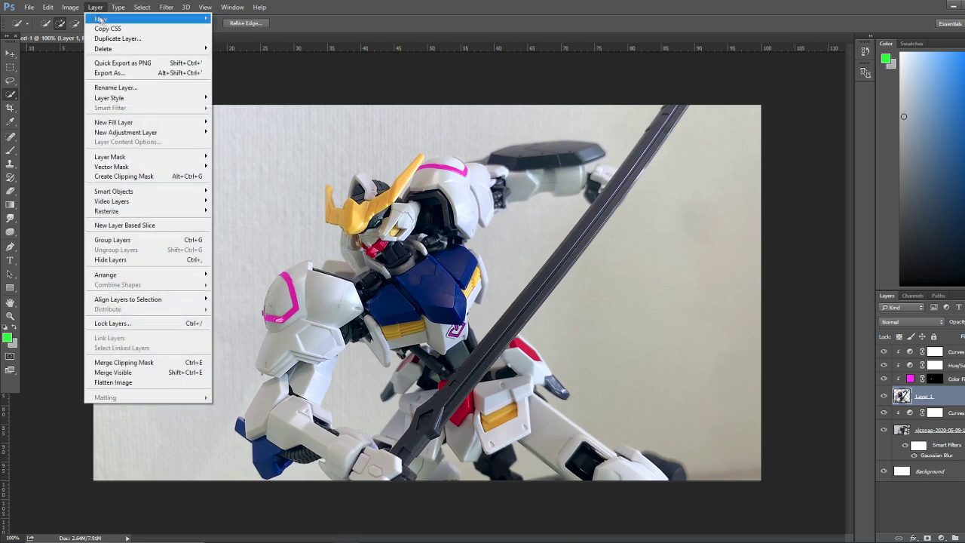
mouse_move(143, 125)
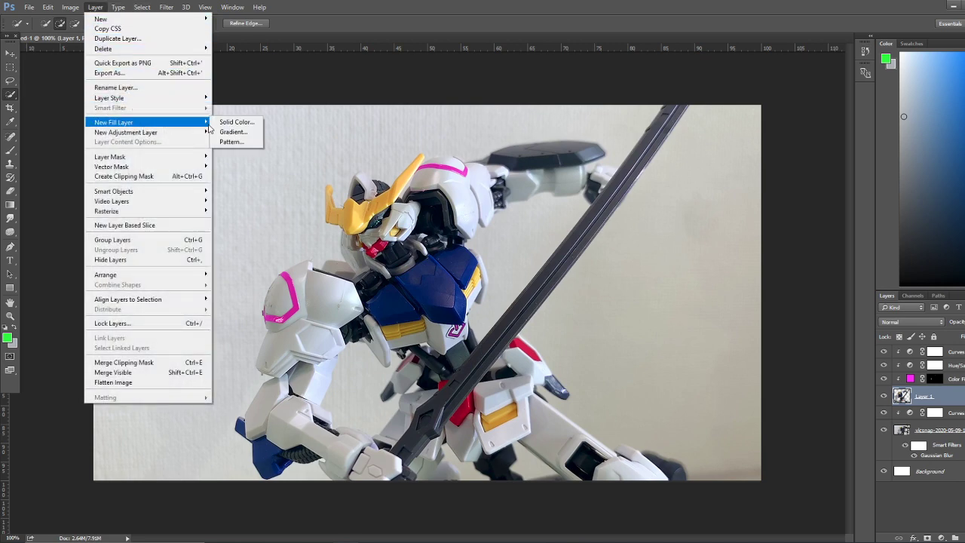
left_click(234, 128)
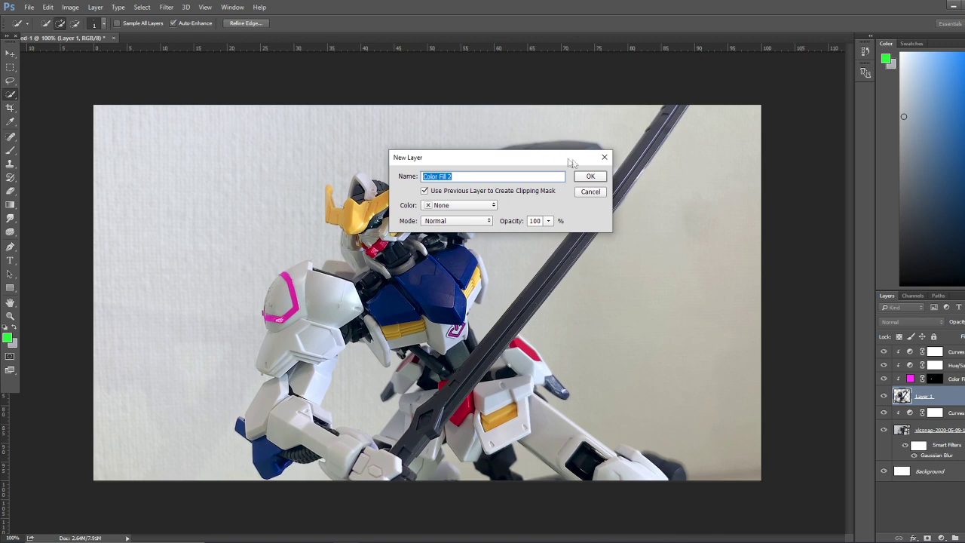
left_click(601, 177)
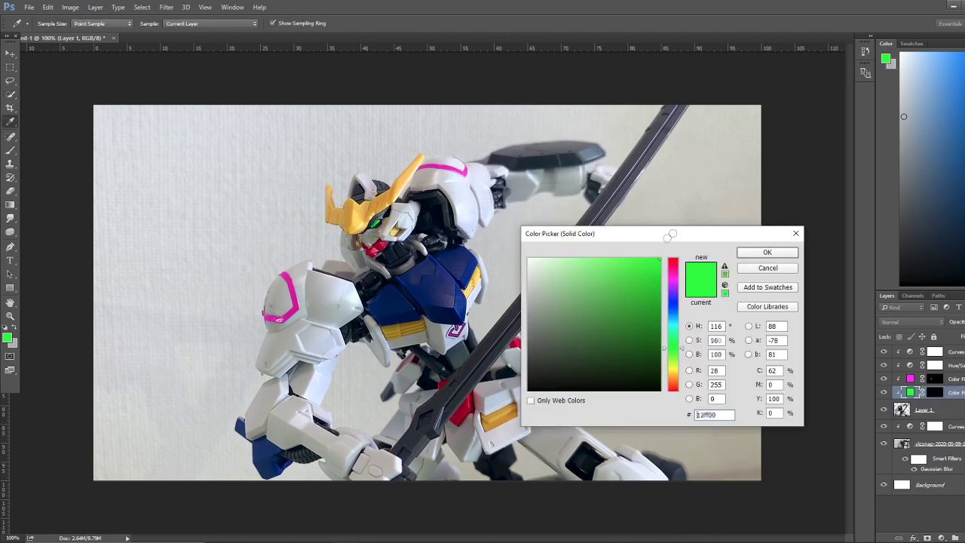
left_click(767, 252)
key("w")
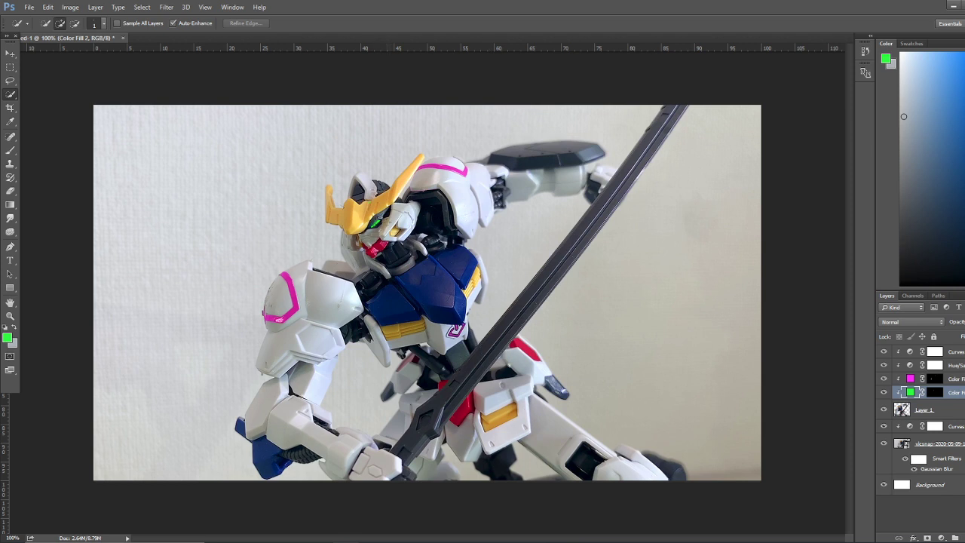
Set the green Color Fill 2 layer's blend mode to Soft Light.
left_click(912, 322)
left_click(913, 321)
left_click(899, 324)
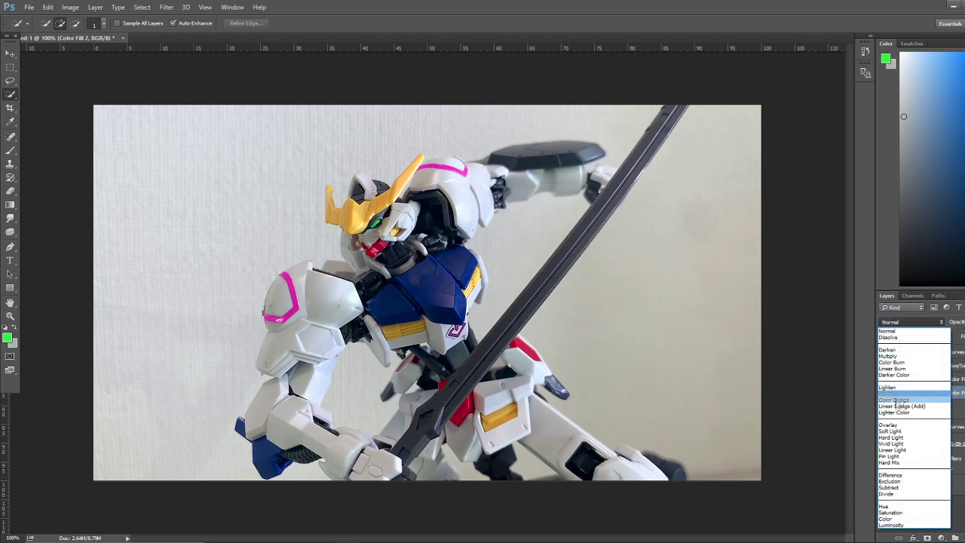
left_click(891, 433)
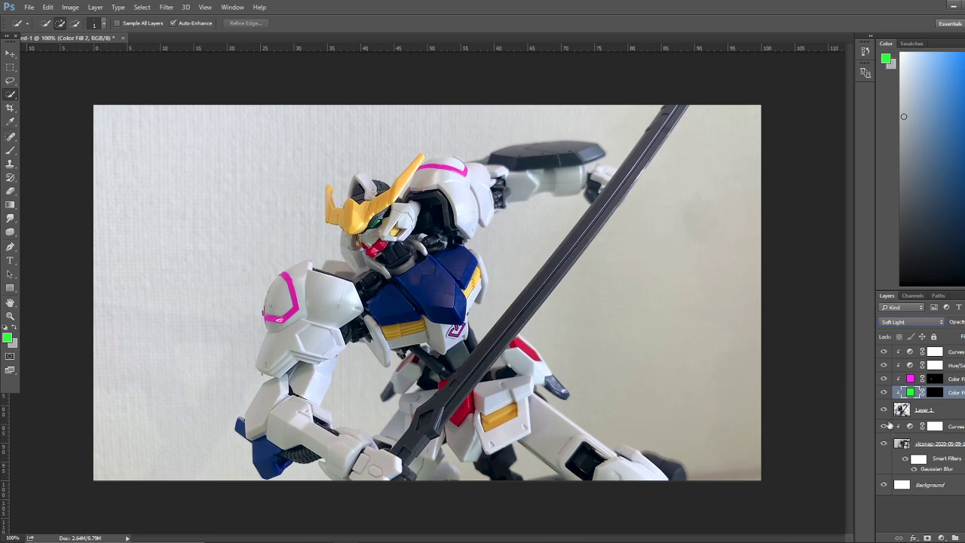